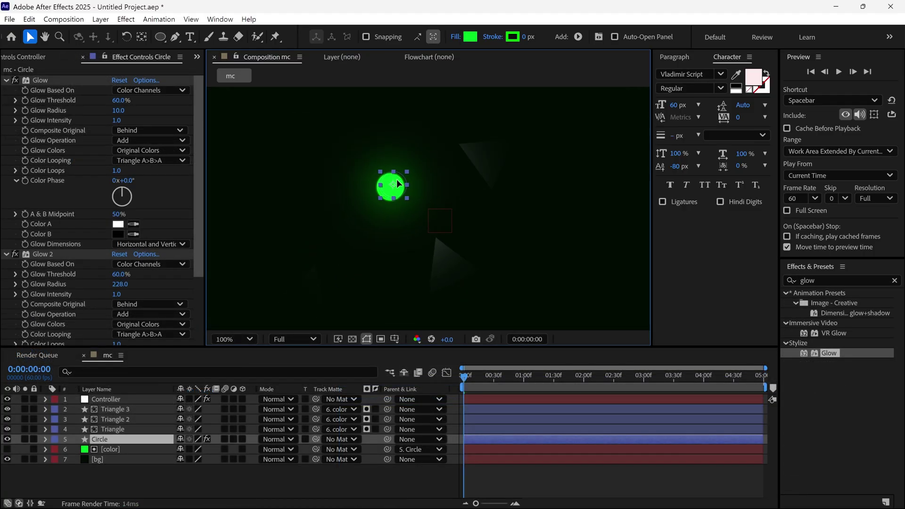
Drag the glowing circle to preview the triangles reacting and raise the Noise amount
left_click_drag(397, 180, 357, 253)
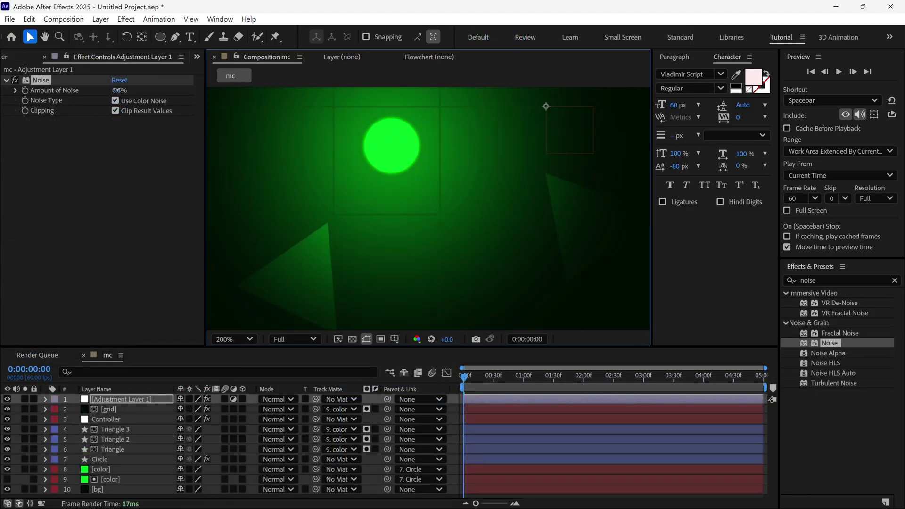
left_click_drag(119, 90, 234, 103)
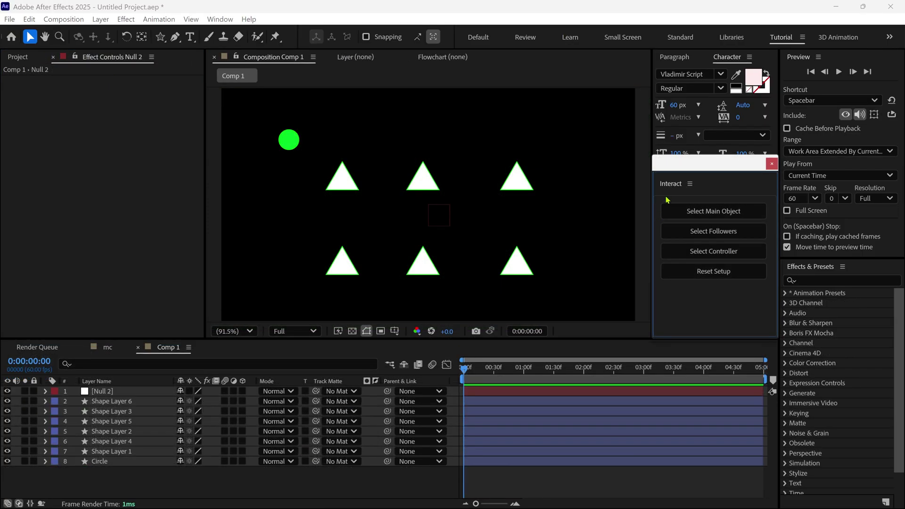
left_click_drag(673, 186, 711, 222)
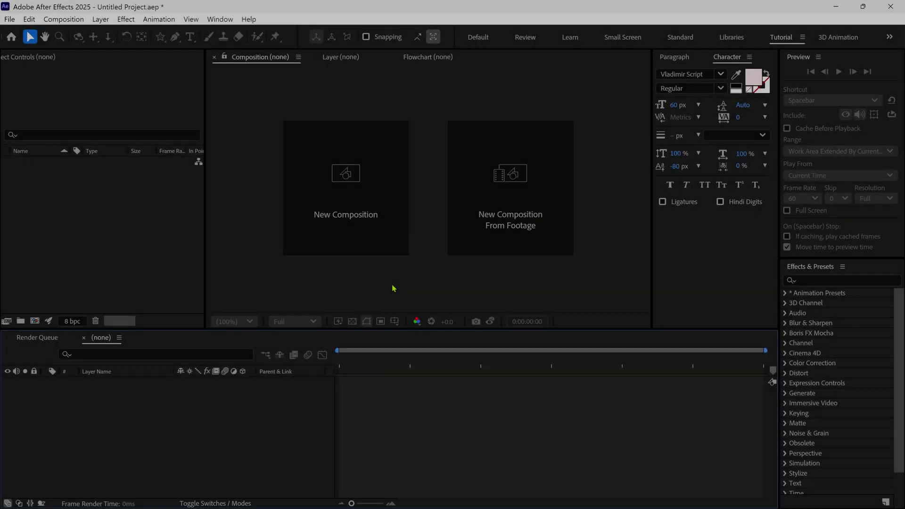
Create the 1920×1080, 60 fps comp 'mc' and draw a small green ellipse layer named Circle
left_click(359, 227)
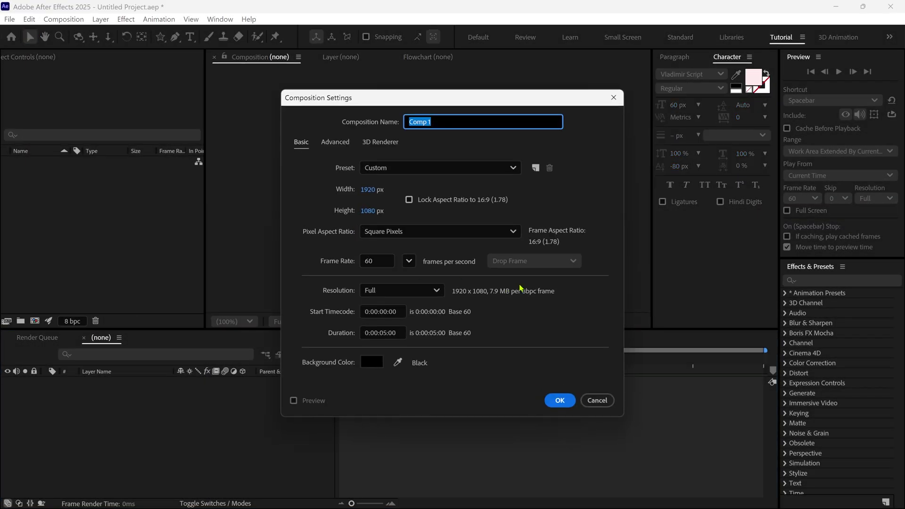
left_click(553, 404)
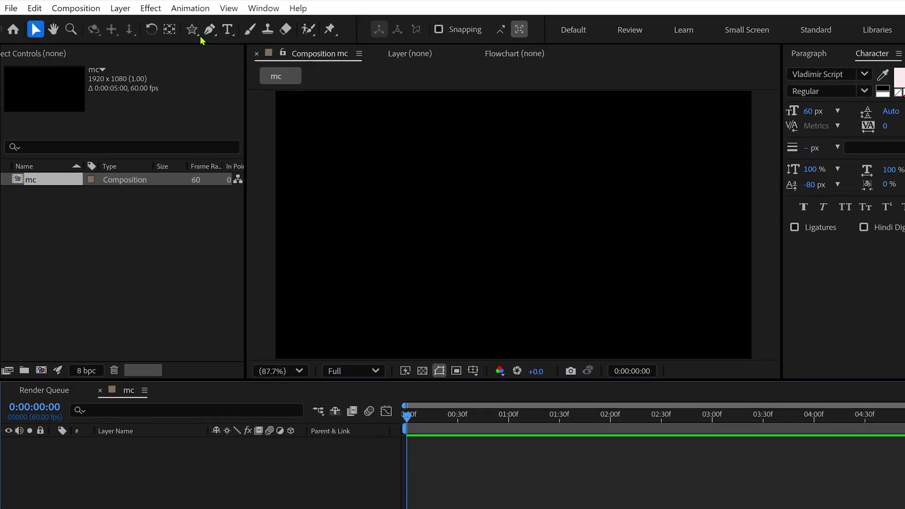
left_click(193, 30)
left_click(252, 60)
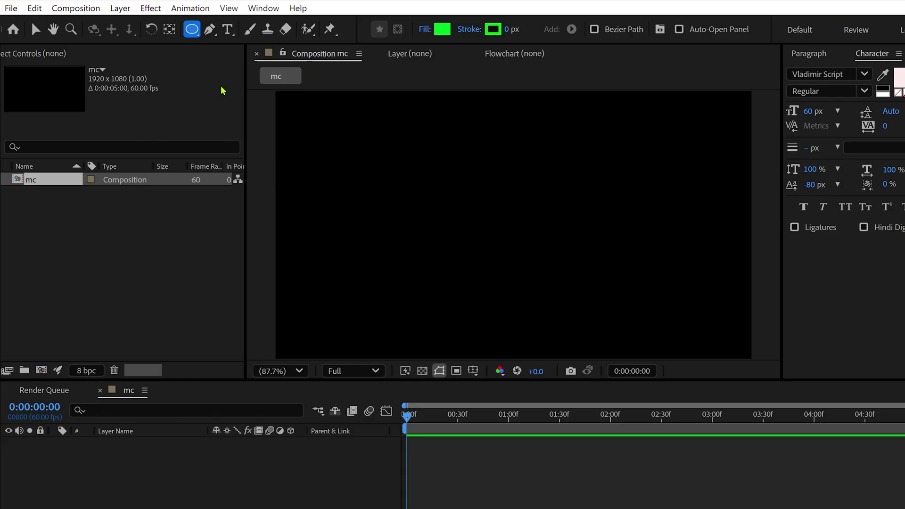
left_click_drag(400, 176, 415, 190)
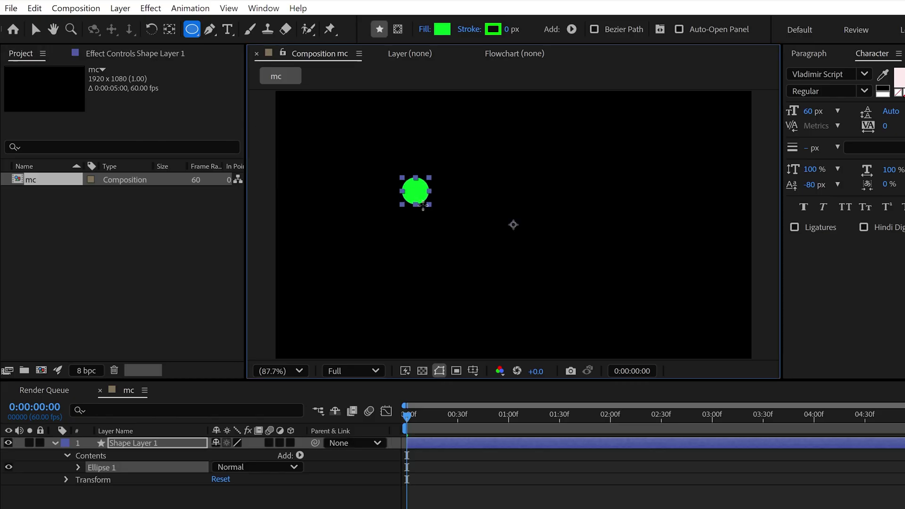
key("v")
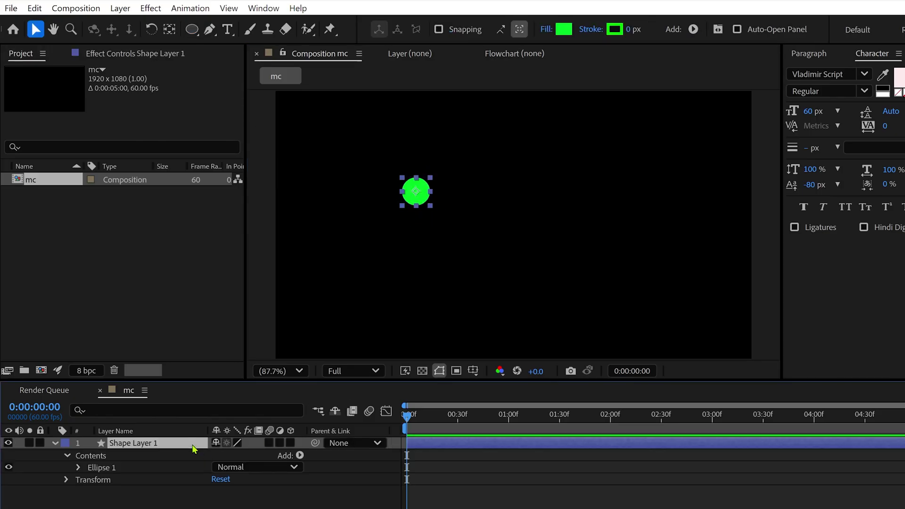
type("Circle")
key("Return")
Draw a green star shape beside the circle with the Star Tool
key("ctrl+grave")
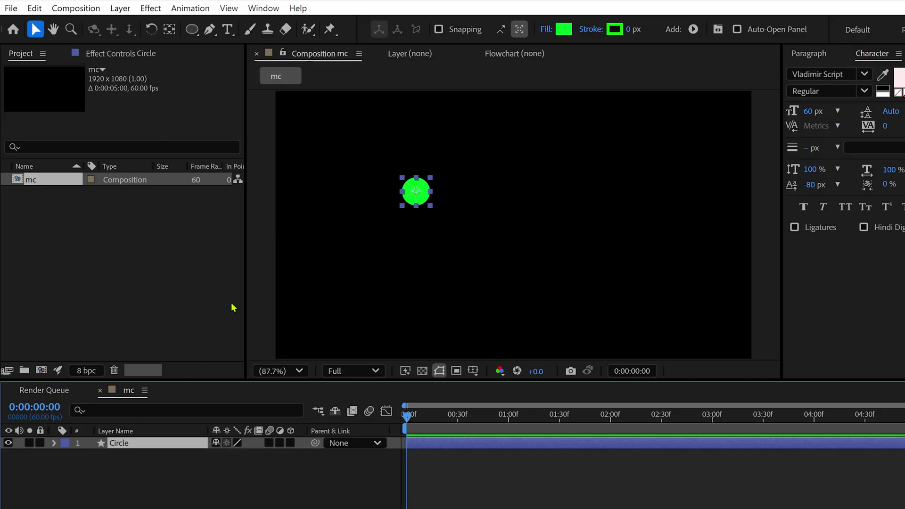
left_click(191, 30)
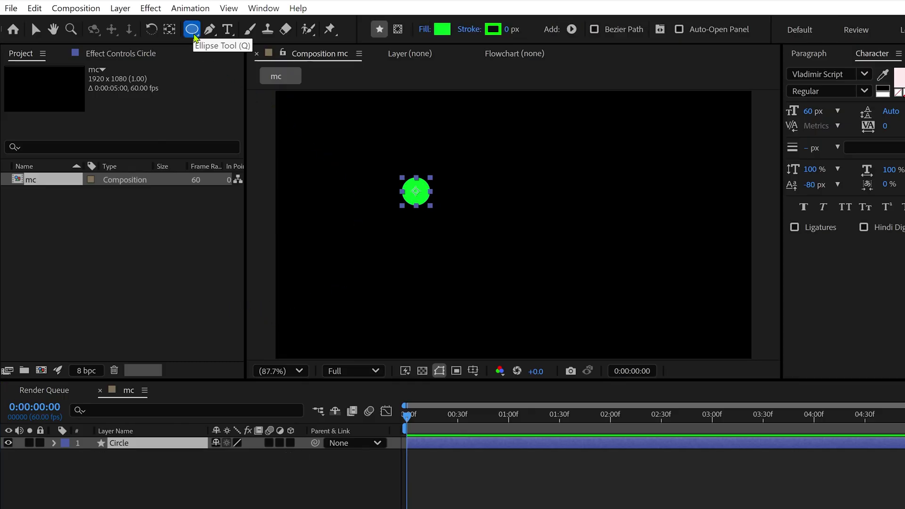
left_click(191, 29)
left_click(232, 92)
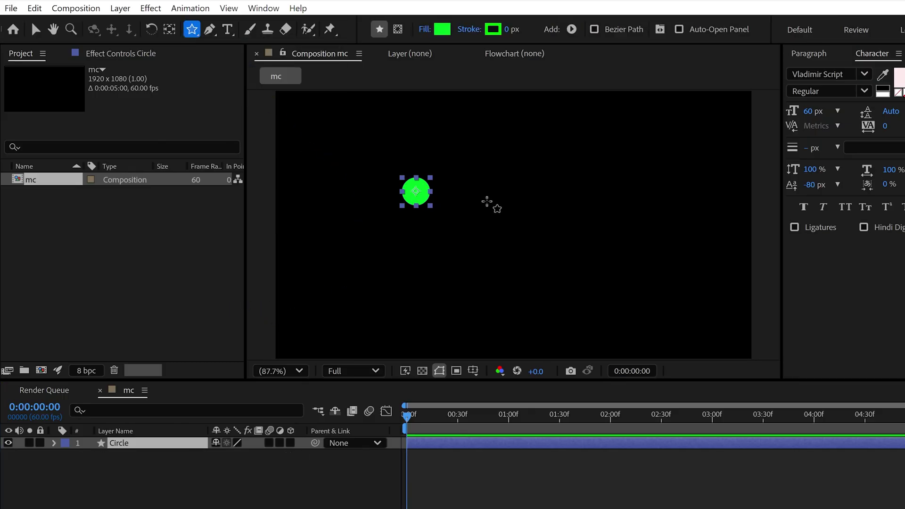
left_click_drag(514, 182, 545, 219)
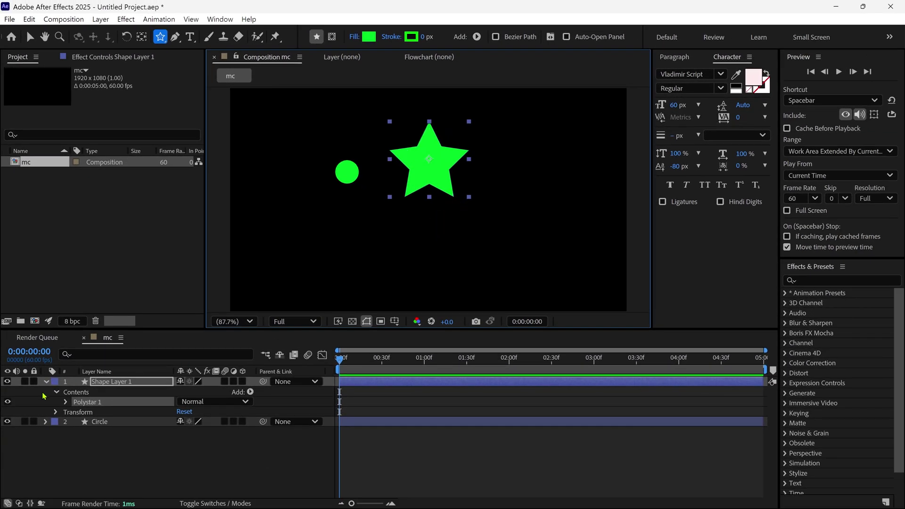
Set the Polystar Path points to 3, turning the star into a triangle
left_click(66, 402)
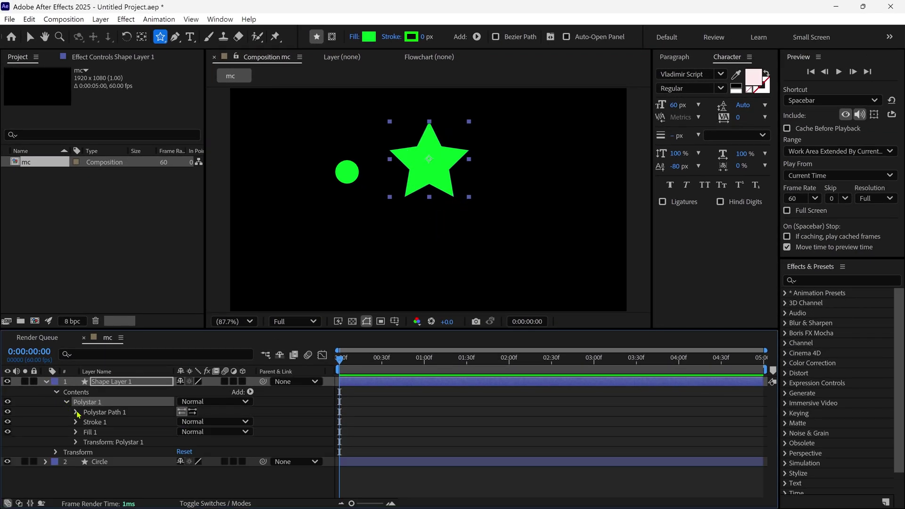
left_click(76, 412)
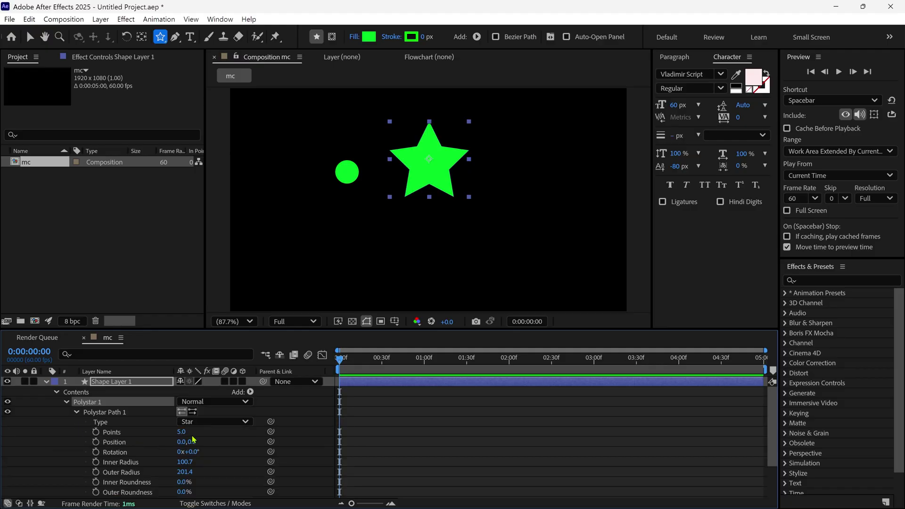
left_click(228, 442)
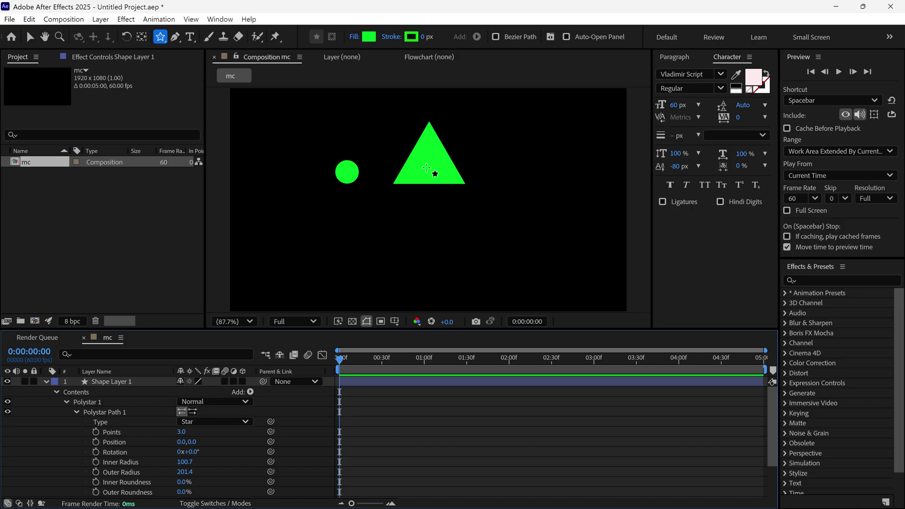
Select the triangle's layer and rename it 'Triangle'
key("v")
left_click(427, 168)
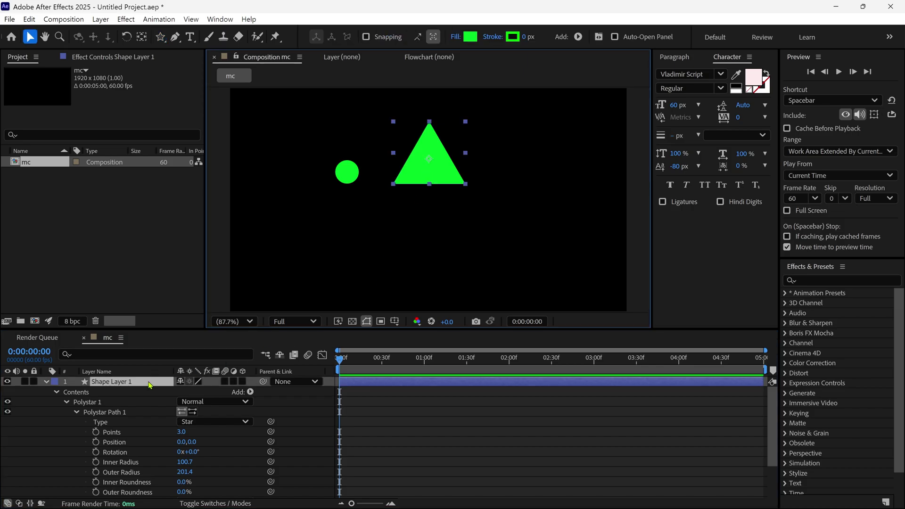
key("r")
key("Return")
type("Triangle")
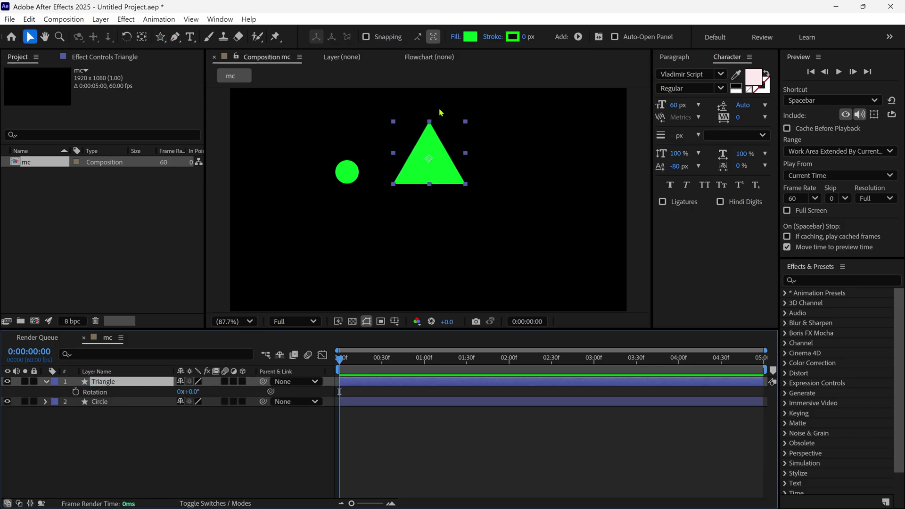
Give the triangle a near-white fill and move it lower in the composition
left_click(470, 36)
left_click_drag(385, 199, 319, 198)
left_click(552, 195)
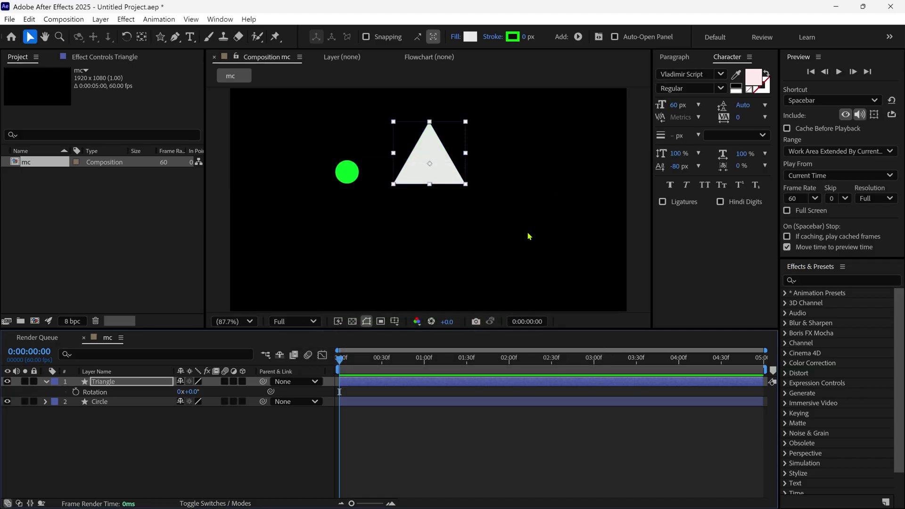
left_click_drag(453, 179, 458, 227)
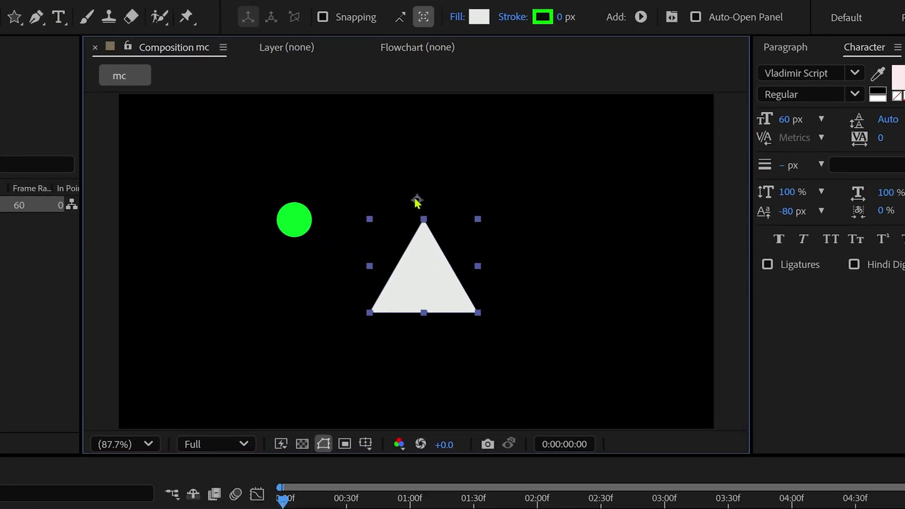
Nudge the anchor point down, test rotating to about 107°, then undo to 0°
key("y")
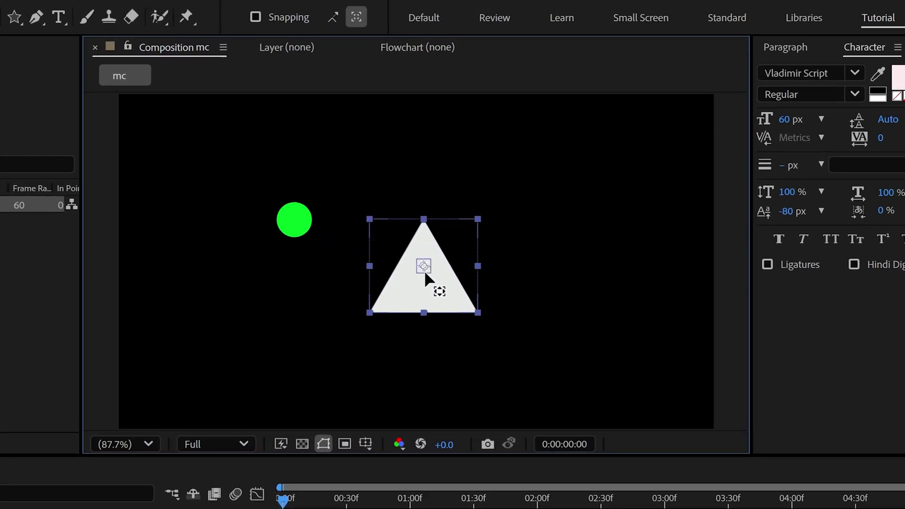
mouse_move(425, 272)
left_mouse_down()
mouse_move(424, 289)
mouse_move(426, 281)
left_mouse_up()
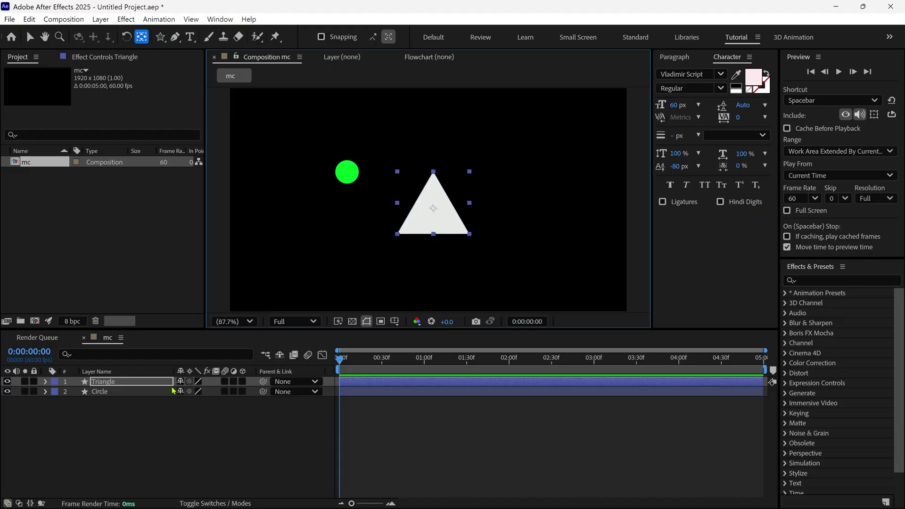
key("r")
left_click_drag(162, 424, 228, 420)
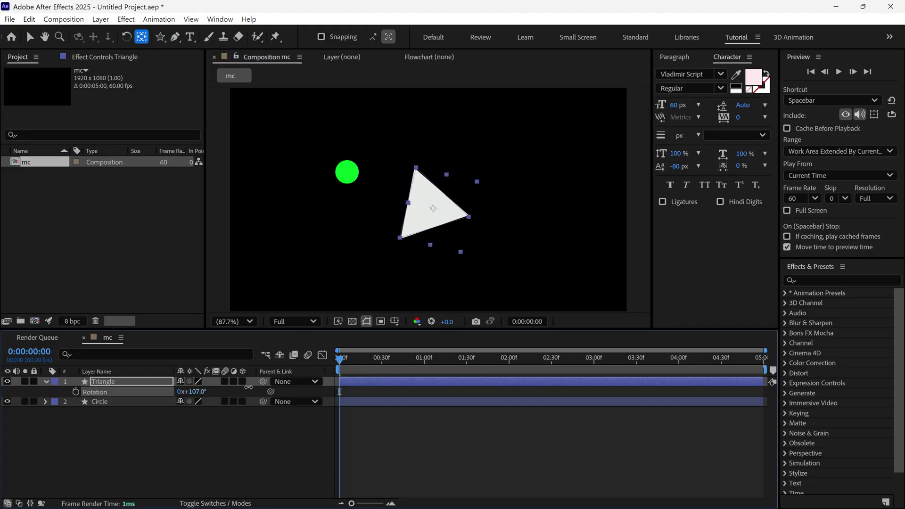
left_click_drag(249, 387, 386, 380)
key("ctrl+z")
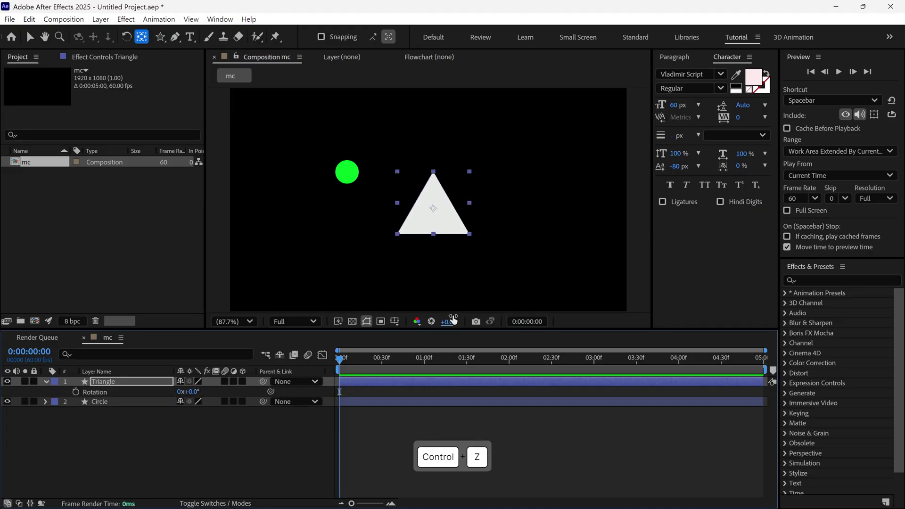
Test rotation around a top-corner anchor, then undo both rotation and anchor move
scroll(432, 208, "up", 3)
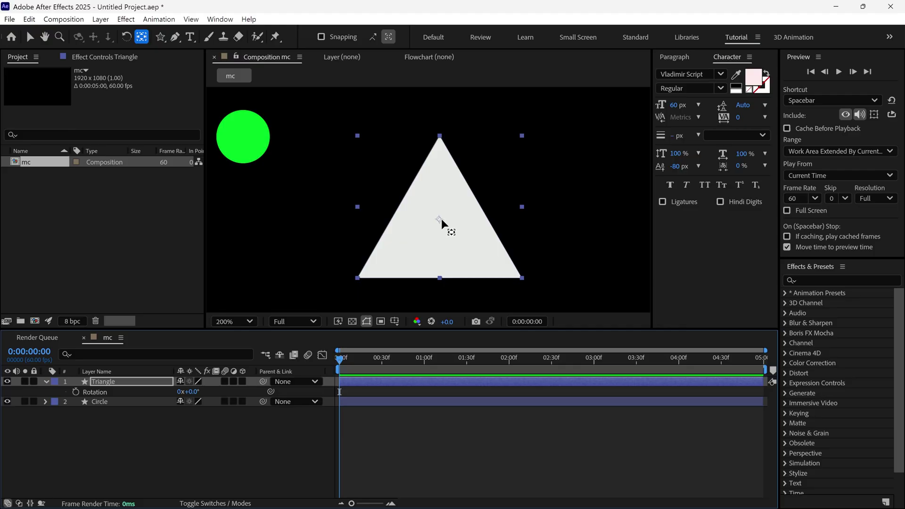
left_click_drag(437, 215, 437, 151)
key("r")
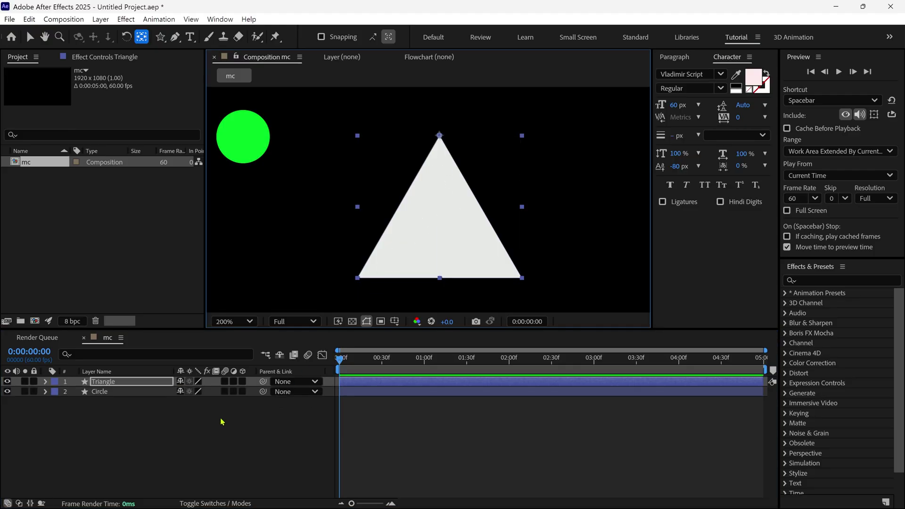
key("r")
left_click_drag(191, 392, 175, 412)
key("ctrl+z")
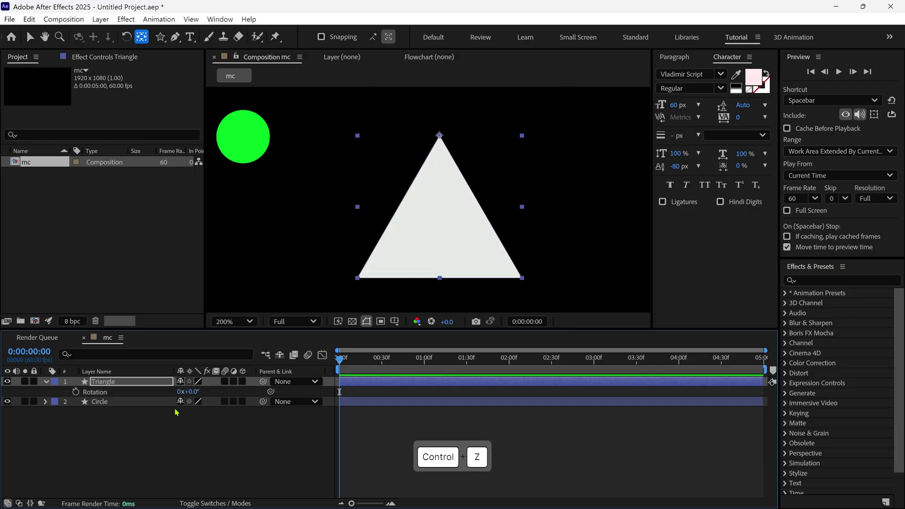
key("ctrl+z")
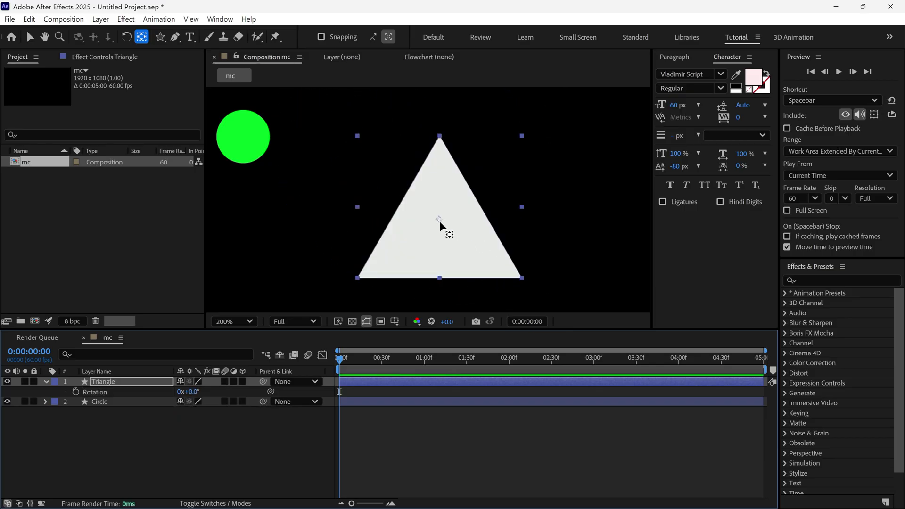
Add a Triangle Rotation expression declaring var target, pick-whipped to the Circle layer
scroll(460, 232, "down", 4)
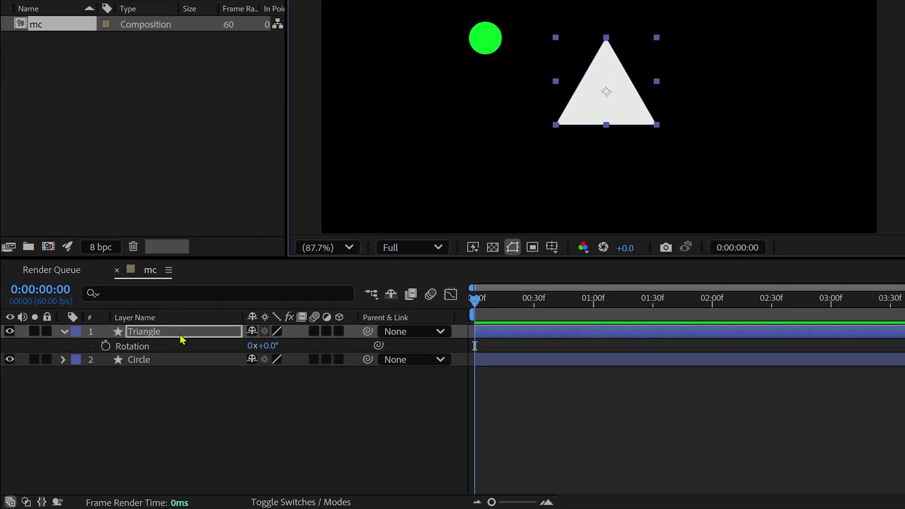
left_click(160, 335)
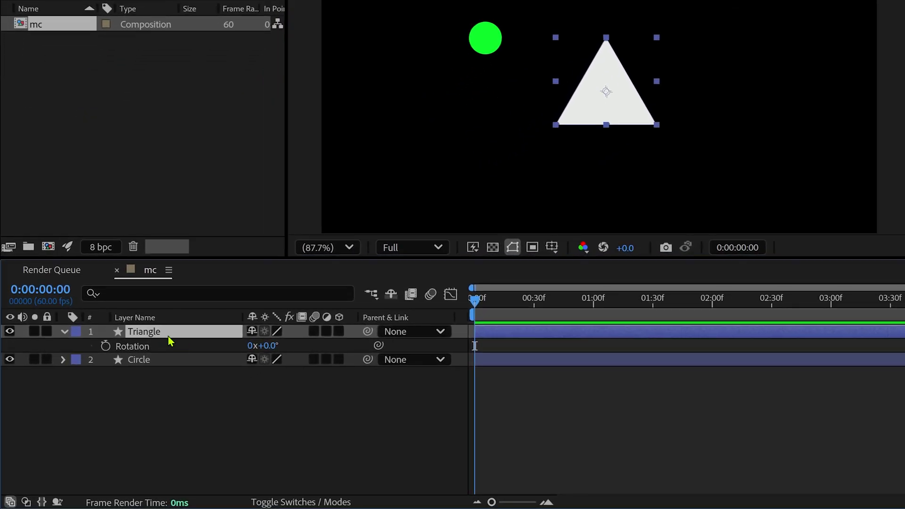
key("alt")
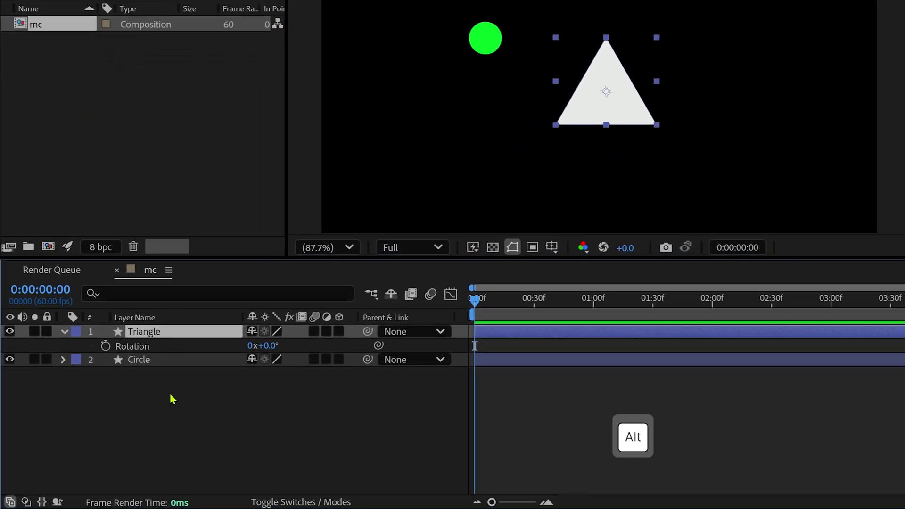
left_click(109, 351, "alt")
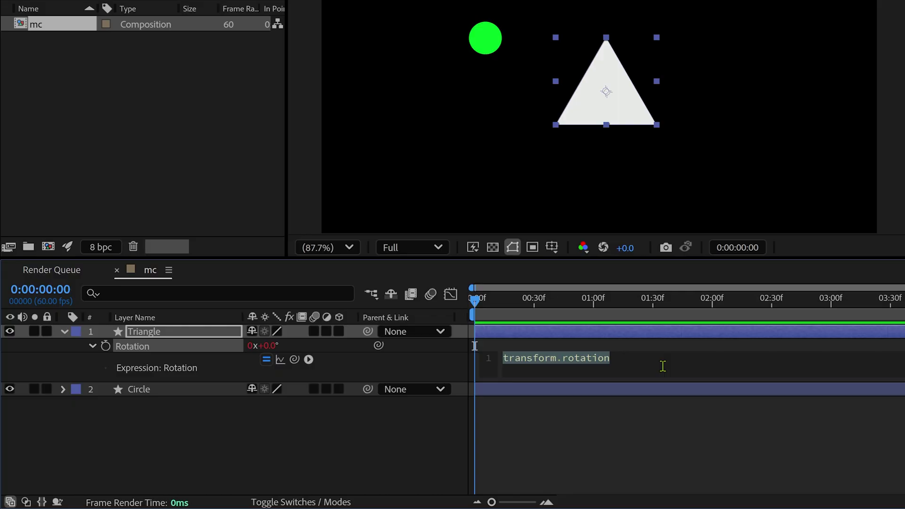
type("var ")
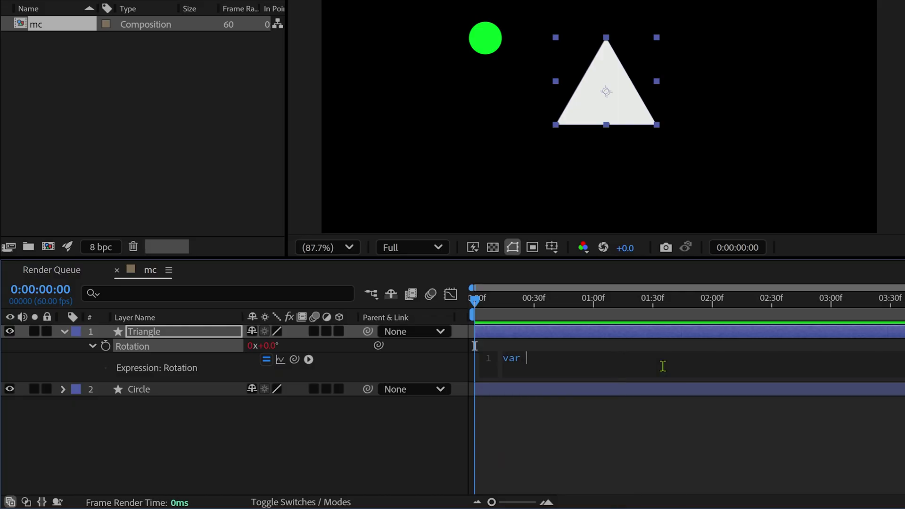
type("target =")
left_click_drag(245, 370, 183, 391)
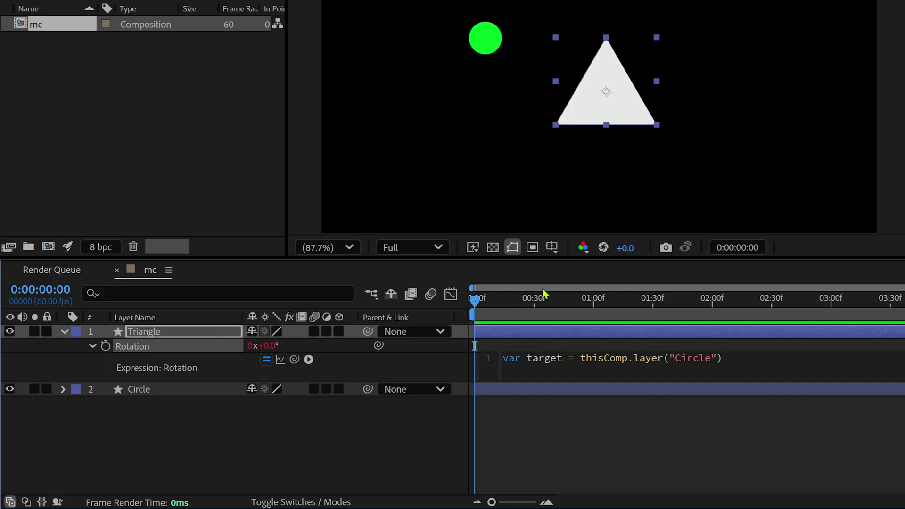
Complete the expression with delta and radiansToDegrees(Math.atan2(delta[1],delta[0]))+90
type("var delta = t")
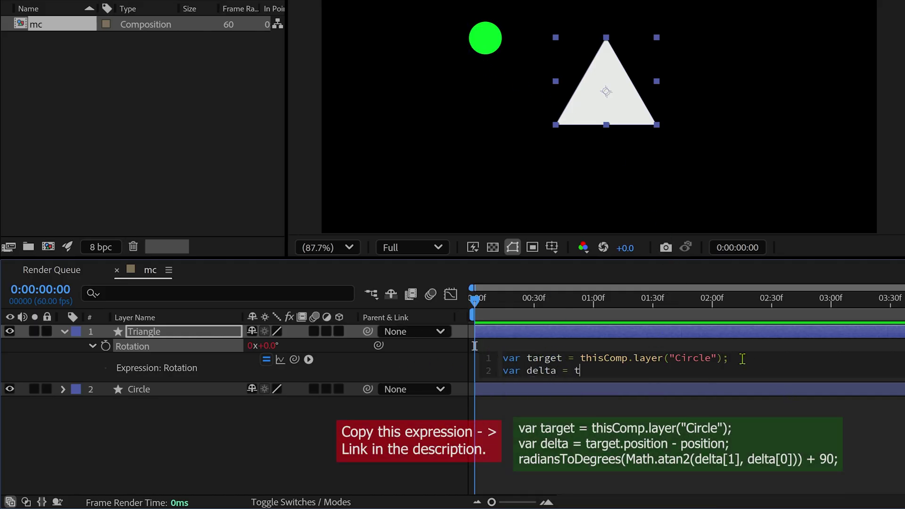
type("arget.position - position;")
key("Return")
type("radiansToDegrees(Math.")
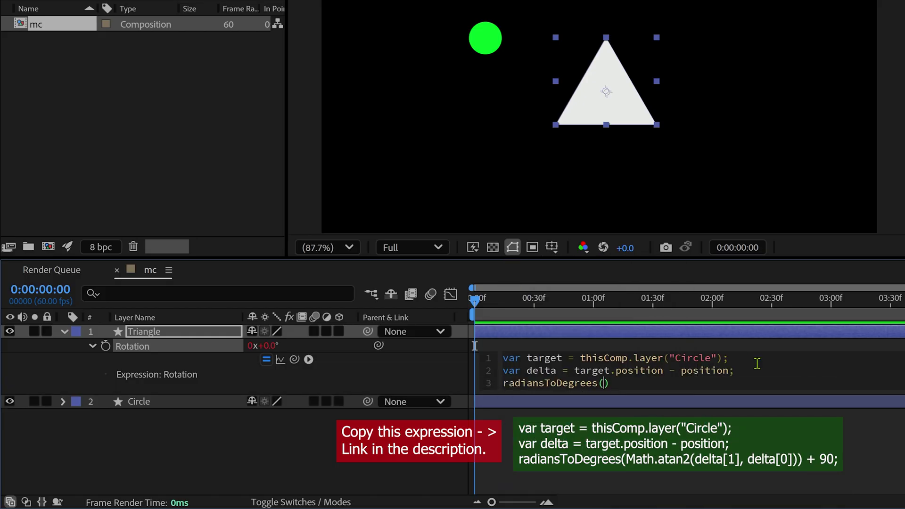
type("atan2(delta[1],de;")
key("BackSpace")
type("lta[0]")
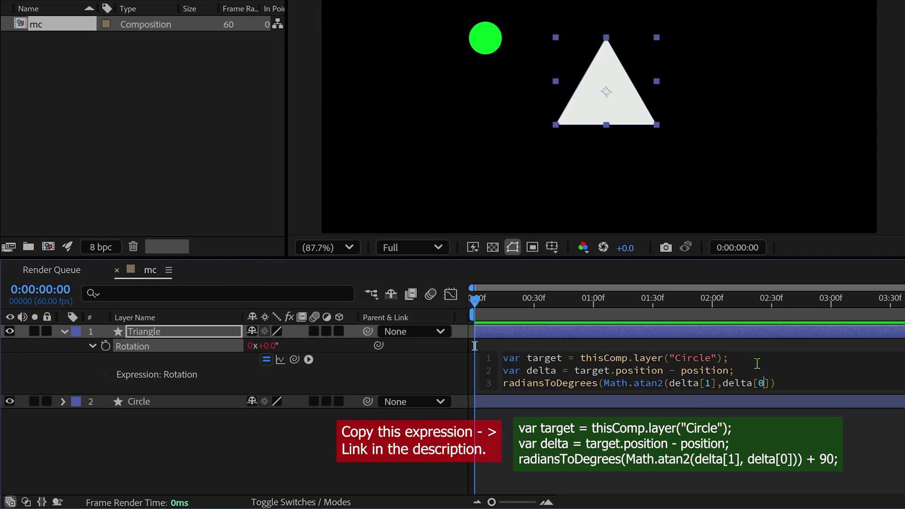
type("))+90;")
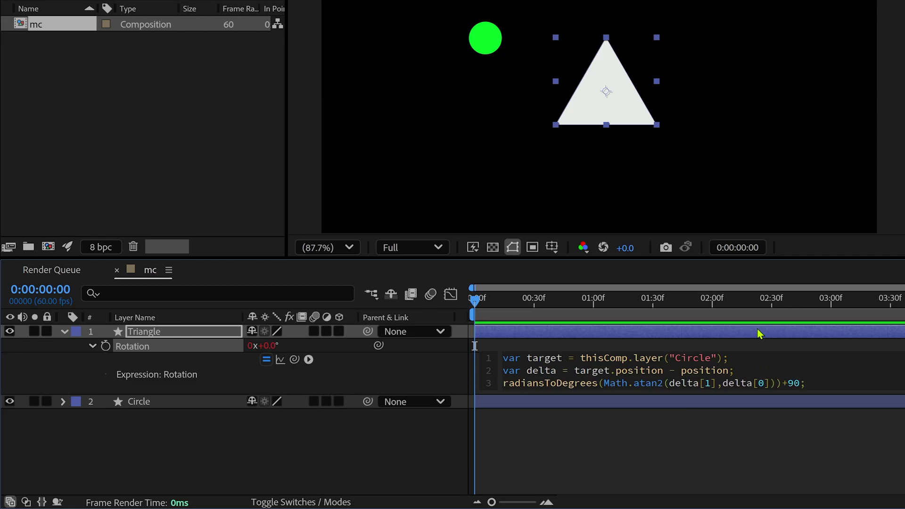
left_click(759, 335)
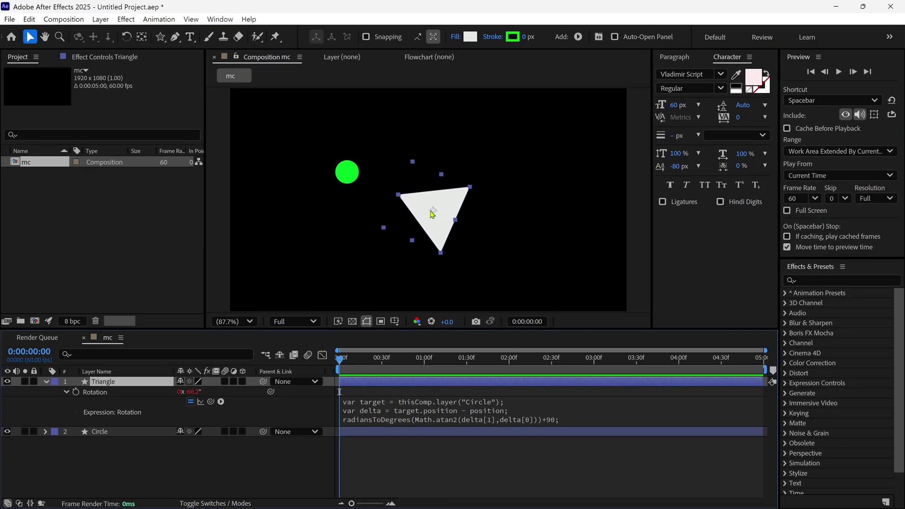
Test the aim by moving the circle, undo, then make two triangle copies placed right and bottom-left
left_click_drag(338, 178, 421, 278)
key("ctrl+z")
key("ctrl+z")
key("ctrl+z")
key("ctrl+z")
key("ctrl+z")
key("ctrl+z")
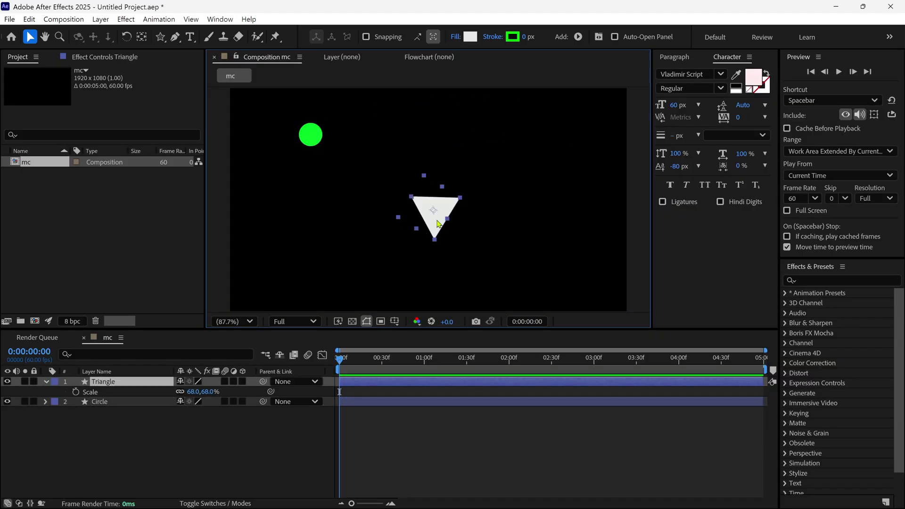
key("ctrl+d")
left_click_drag(436, 220, 528, 218)
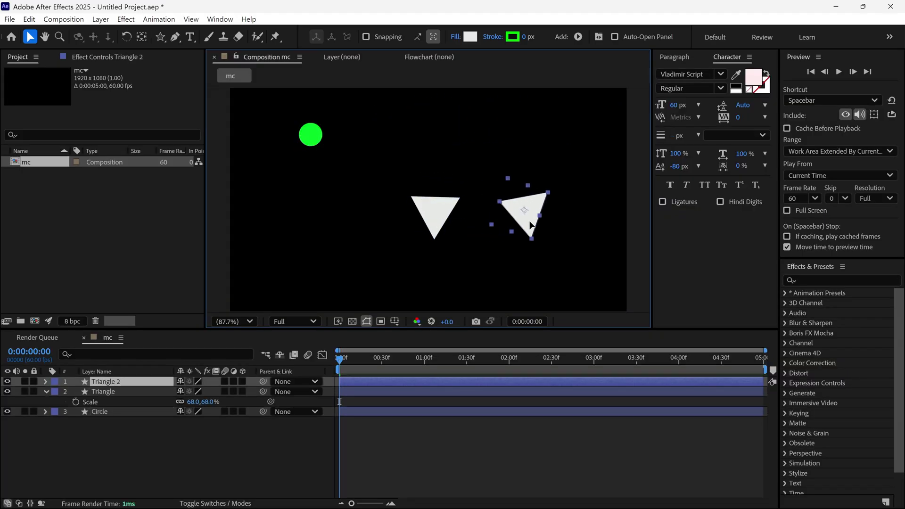
key("ctrl+Up")
left_click(429, 219)
key("ctrl+d")
left_click_drag(429, 218, 296, 287)
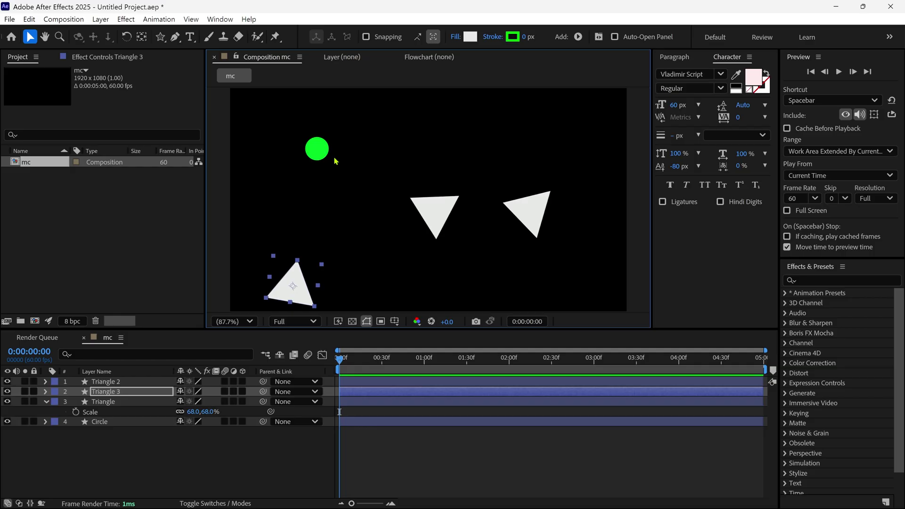
Move the circle around in an enlarged 100% view to check all triangles aim at it
left_click_drag(317, 161, 573, 119)
key("grave")
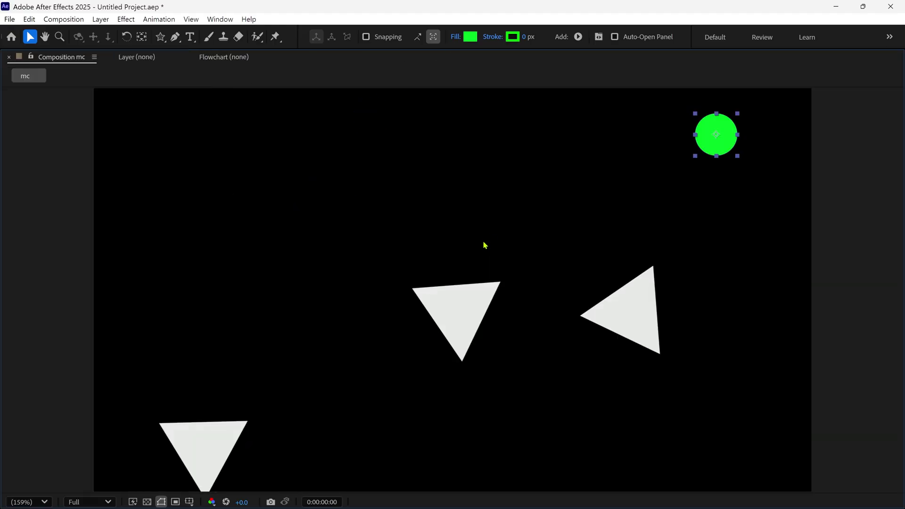
key("slash")
left_click_drag(607, 185, 256, 203)
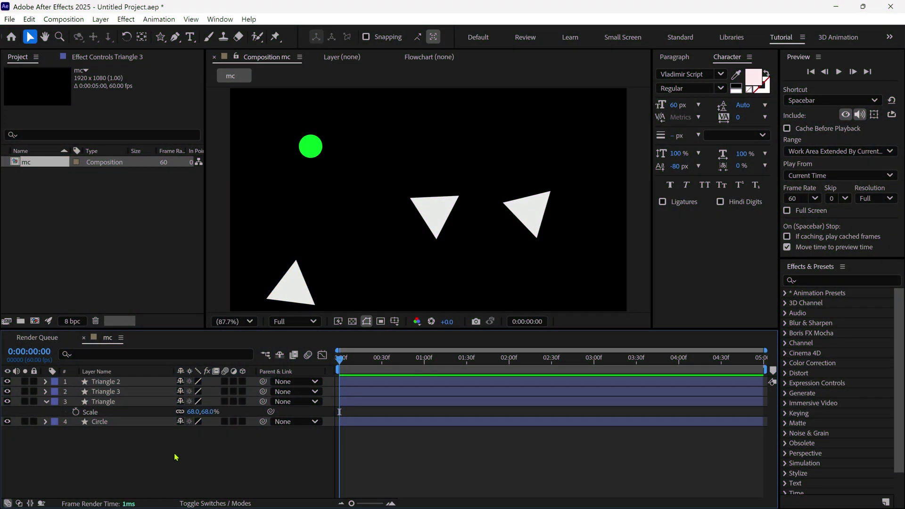
Add a Null Object layer and rename it Controller
right_click(257, 241)
mouse_move(313, 247)
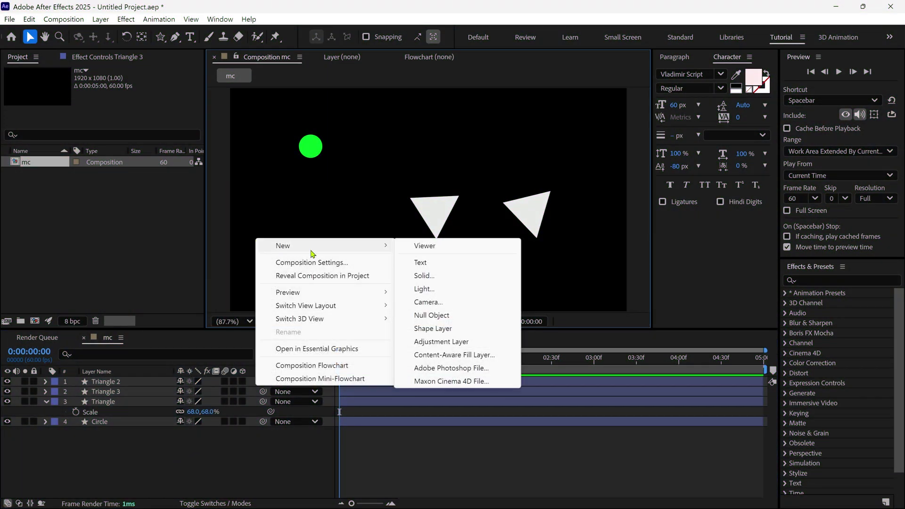
left_click(439, 315)
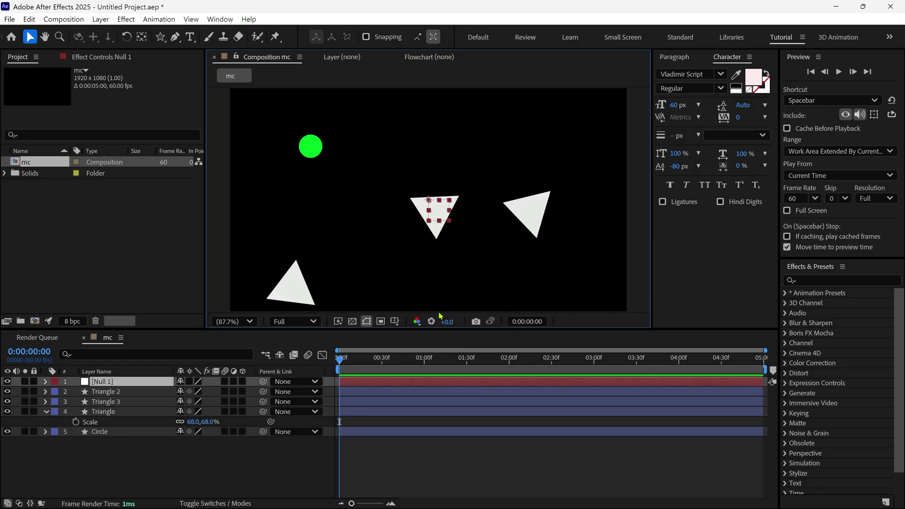
key("Return")
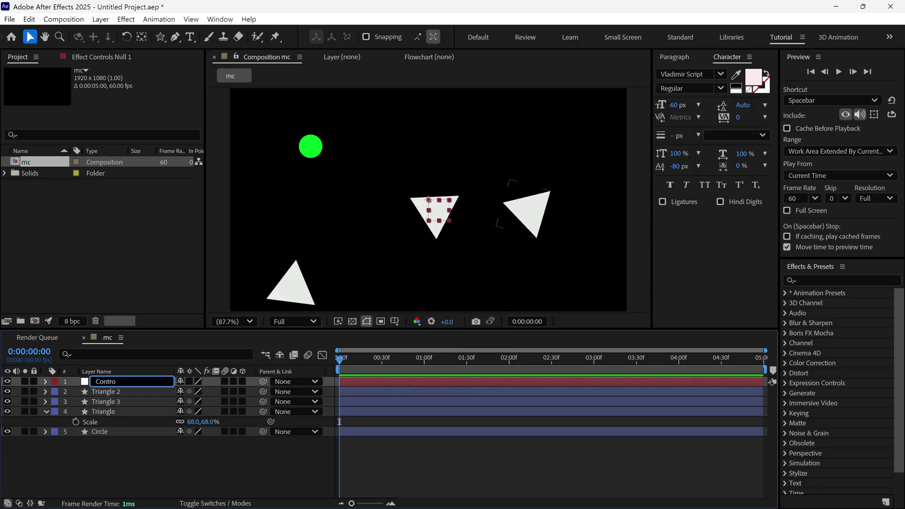
Apply a Slider Control to Controller and rename the effect Range
left_click(829, 281)
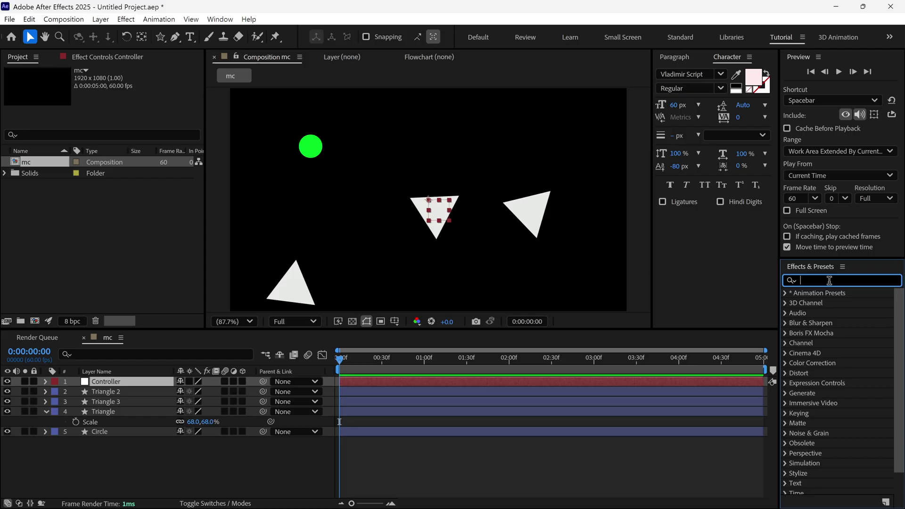
type("slider")
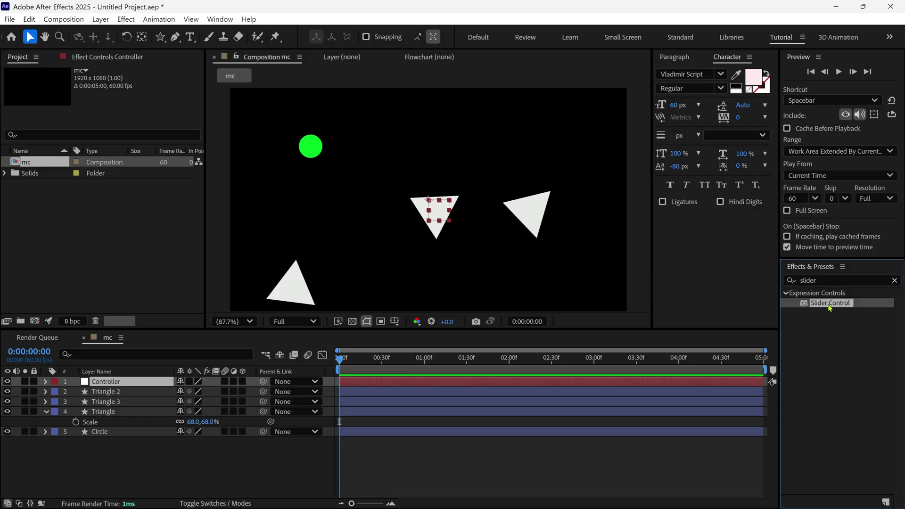
left_click_drag(829, 307, 151, 382)
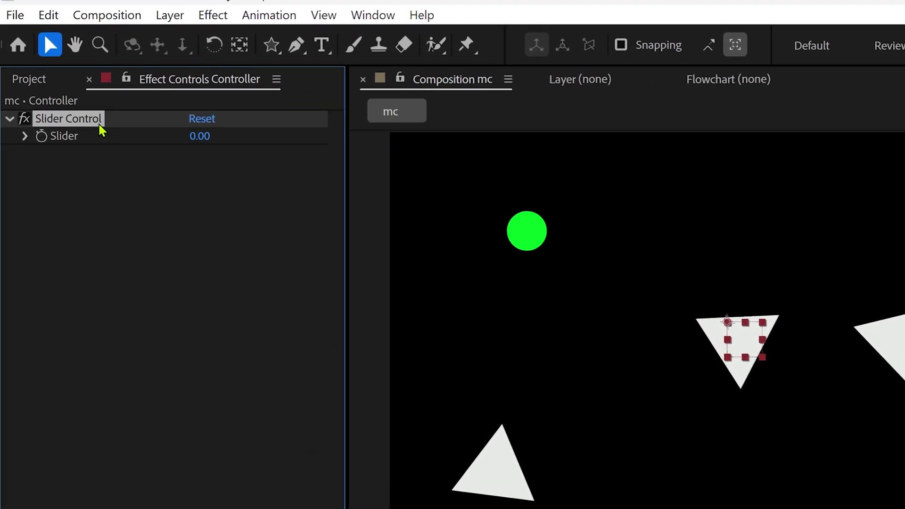
key("Return")
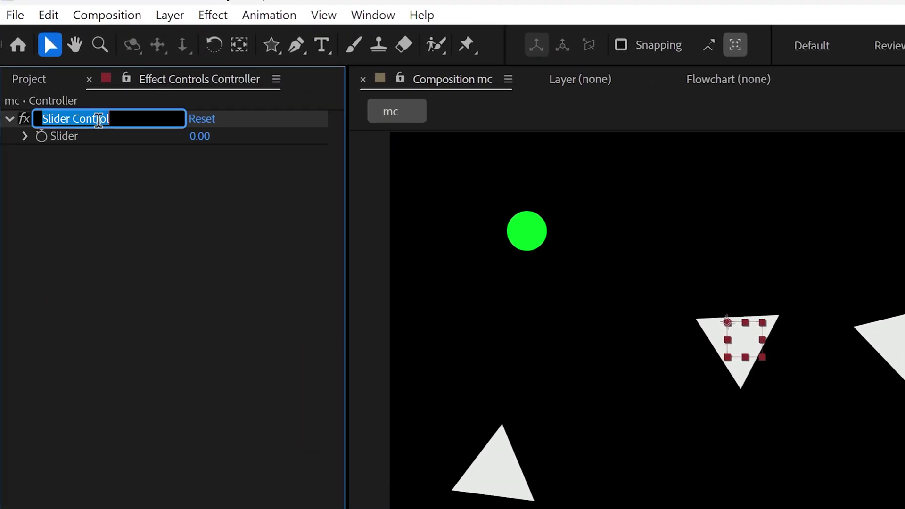
type("Range")
key("Return")
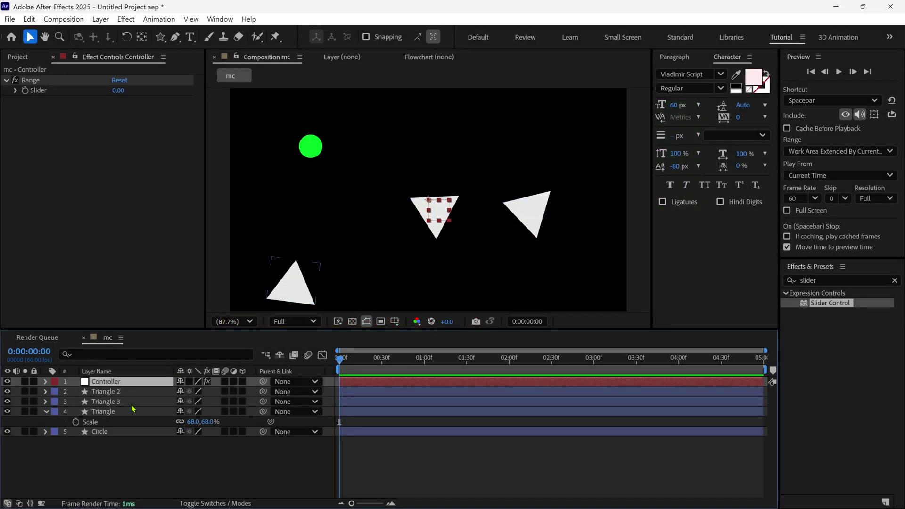
Delete the Triangle 2 and Triangle 3 copies
left_click(132, 402)
left_click(129, 394, "shift")
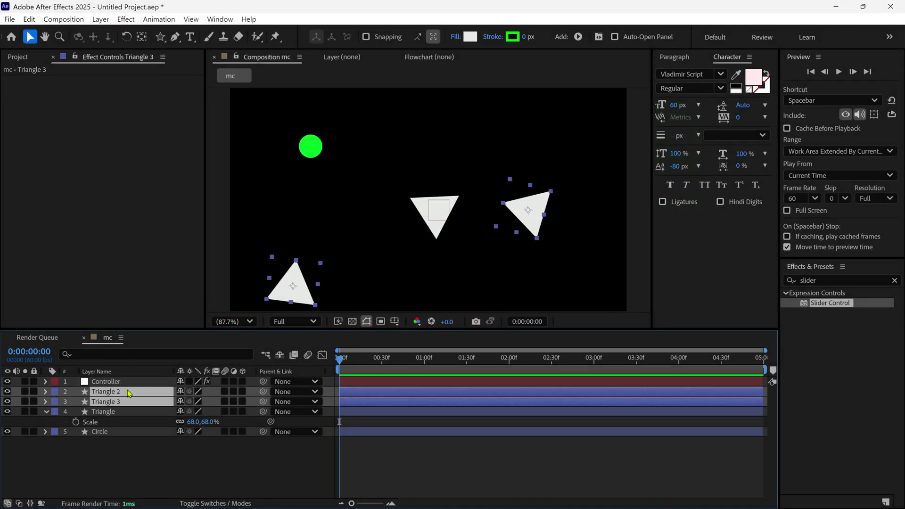
key("Delete")
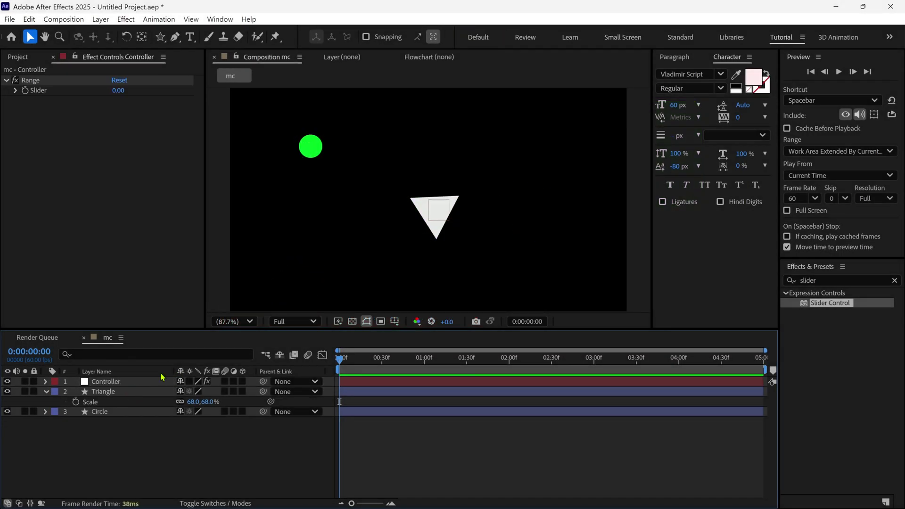
Replace the Triangle's Rotation expression with the pasted ease-based follow expression
left_click(114, 393)
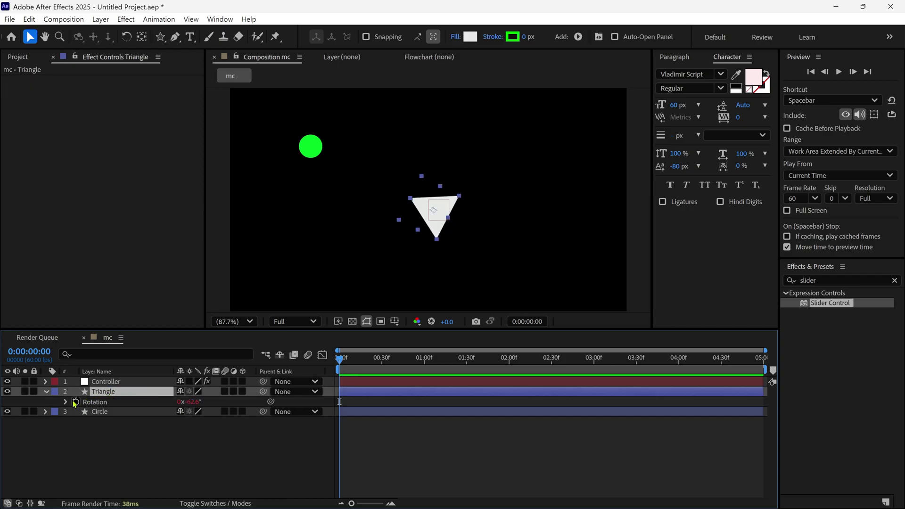
left_click(65, 403)
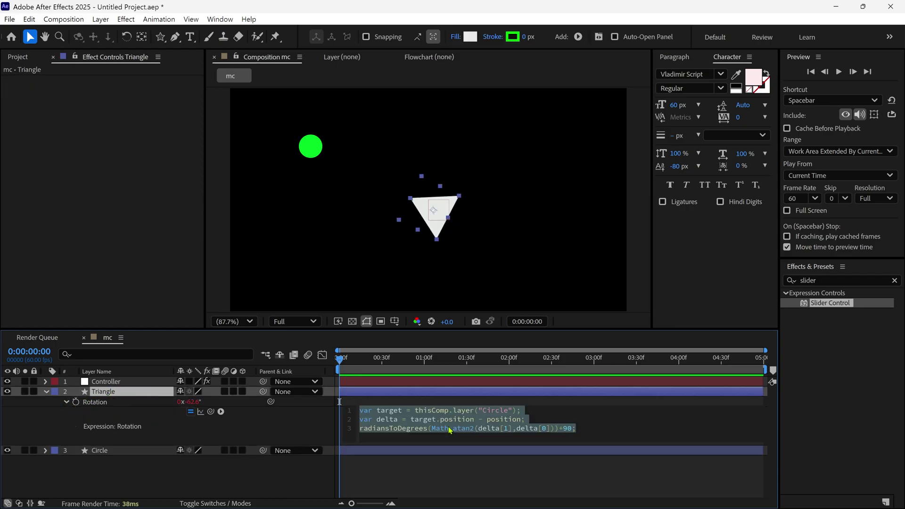
key("BackSpace")
key("ctrl+v")
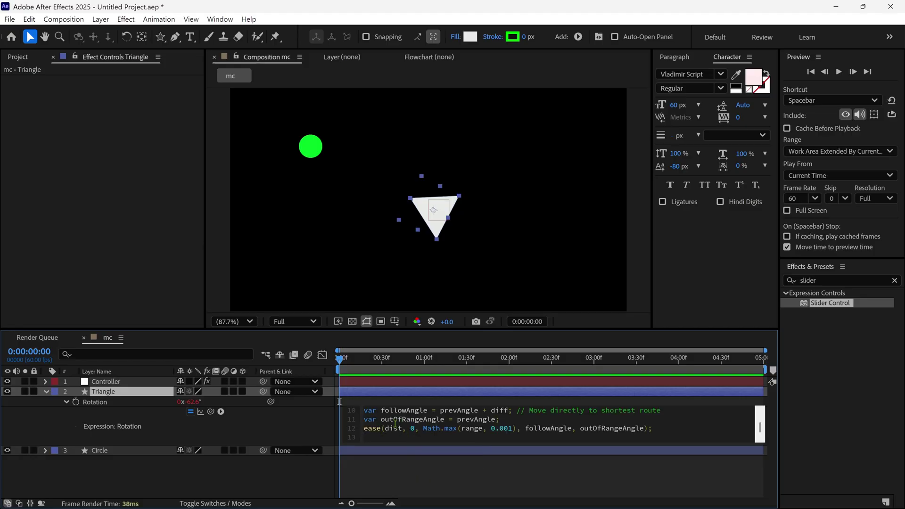
left_click(513, 397)
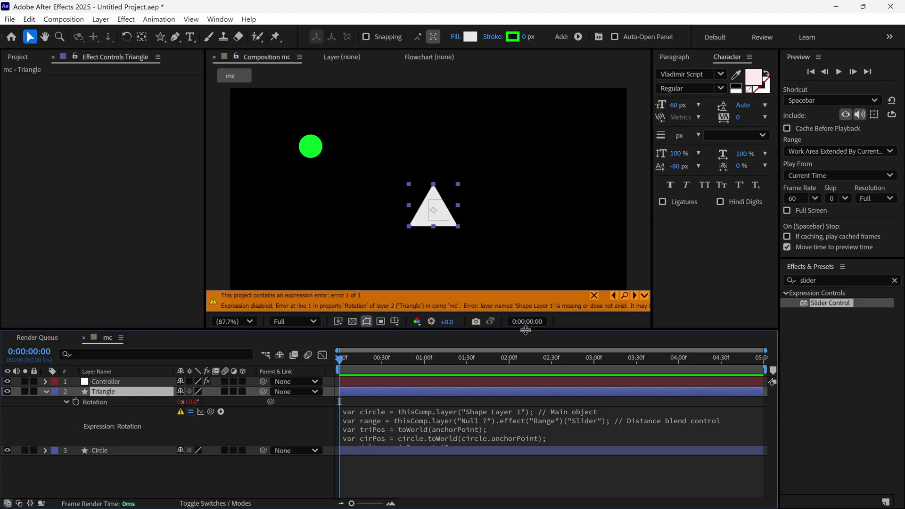
Change the 'Shape Layer 1' reference on line 1 to Circle
left_click_drag(525, 330, 525, 269)
left_click(464, 362)
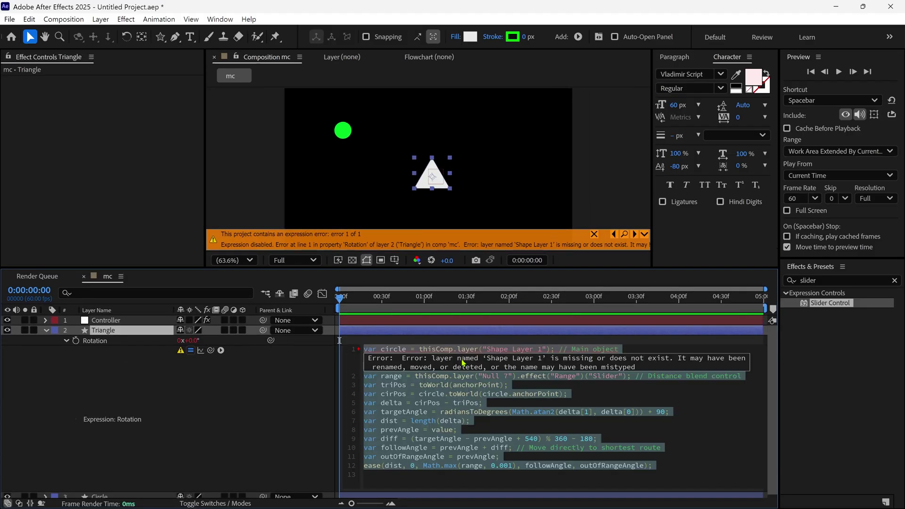
left_click(469, 350)
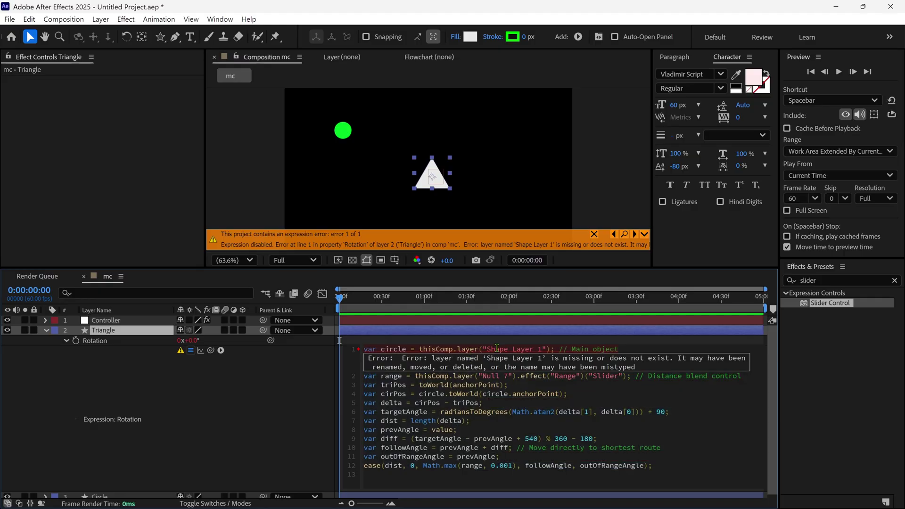
left_click_drag(487, 351, 525, 351)
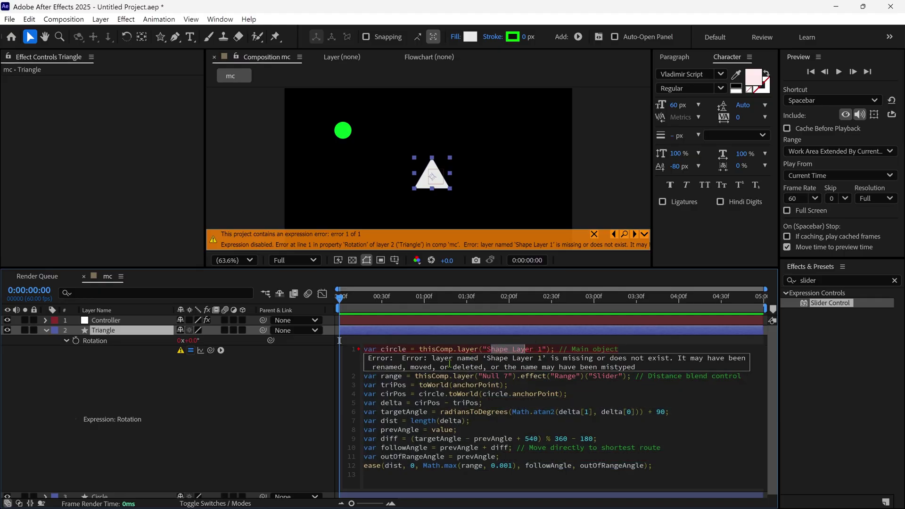
scroll(185, 458, "down", 1)
left_click(182, 459)
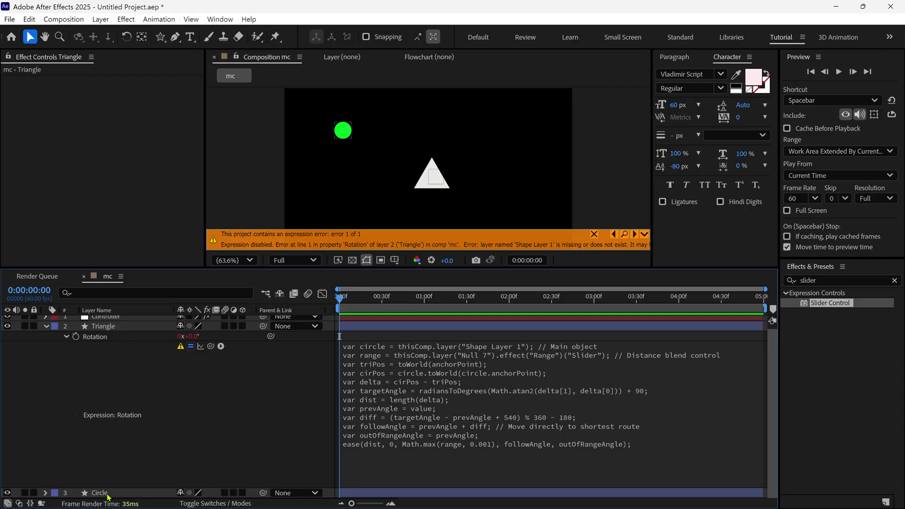
left_click(477, 354)
left_click_drag(486, 345, 542, 344)
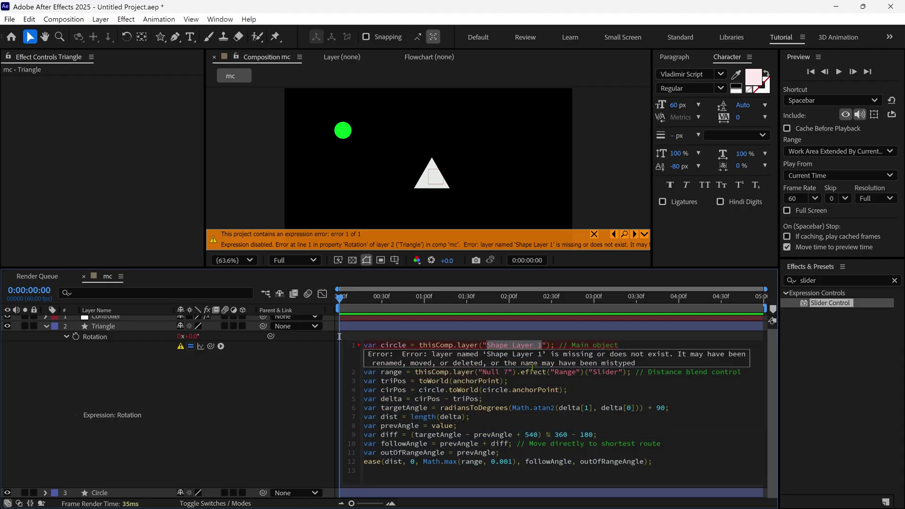
type("Cir")
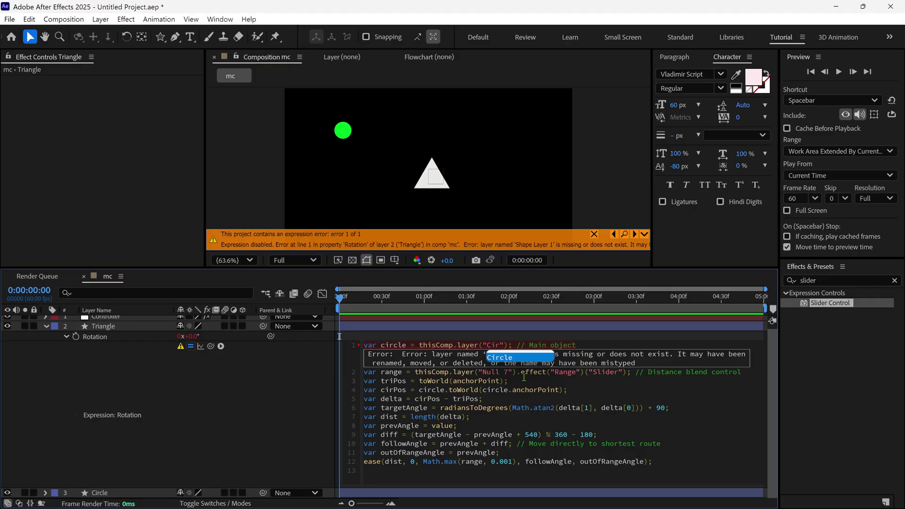
key("Return")
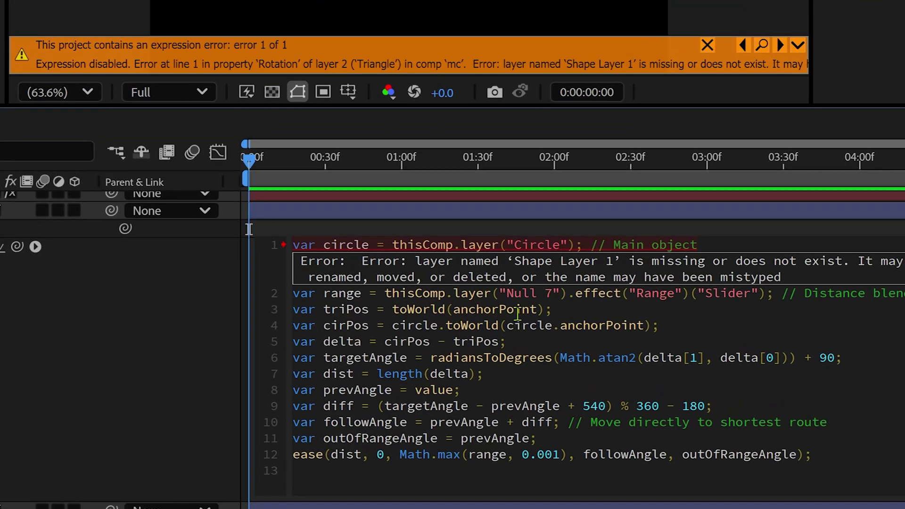
Change the 'Null 7' reference on line 2 to Controller and apply the expression
left_click_drag(509, 292, 557, 297)
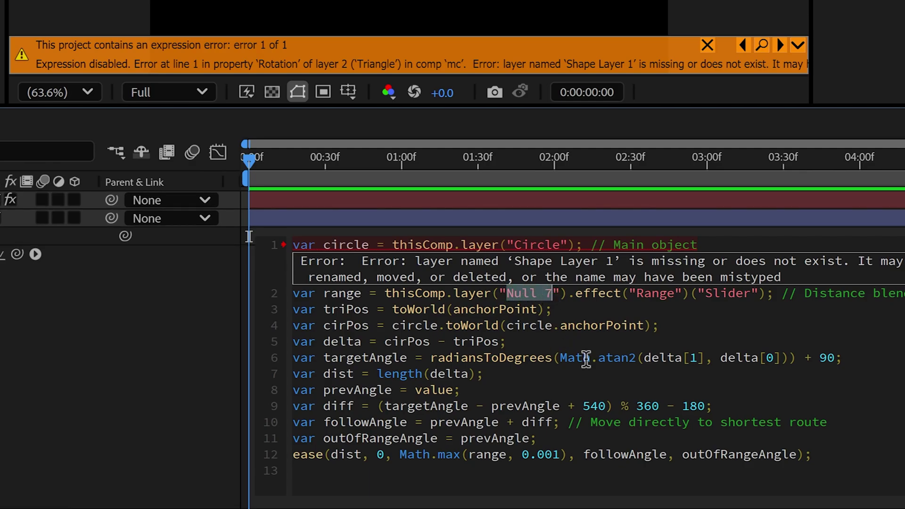
type("Con")
key("Return")
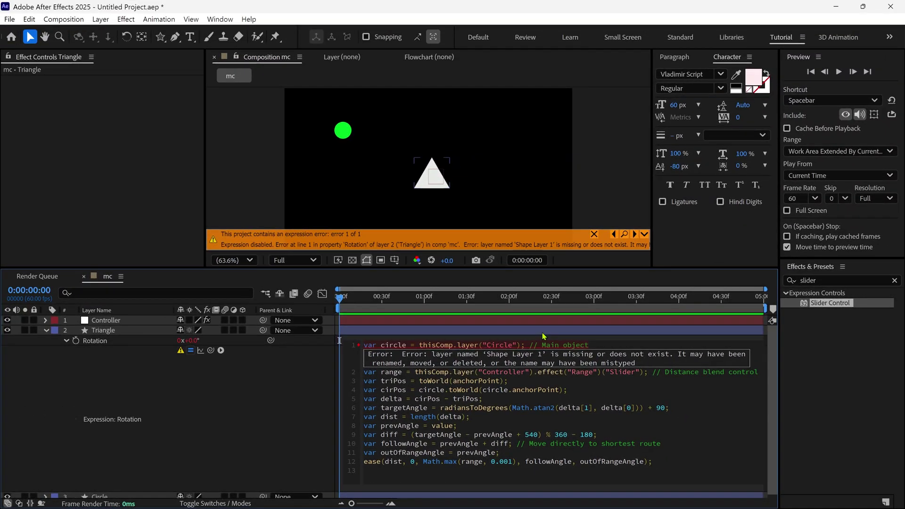
left_click(615, 229)
left_click(543, 332)
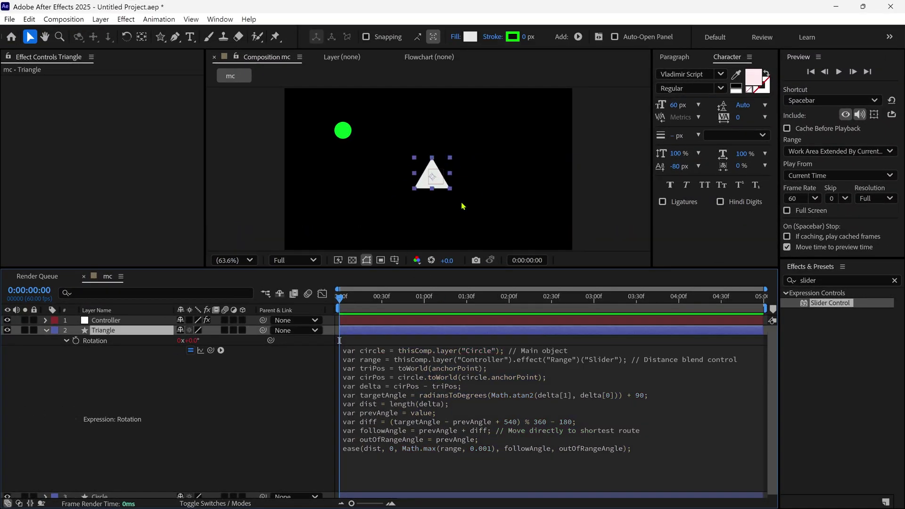
left_click_drag(494, 271, 490, 350)
Raise the Controller's Range slider to about 1890 and move the circle to test
key("u")
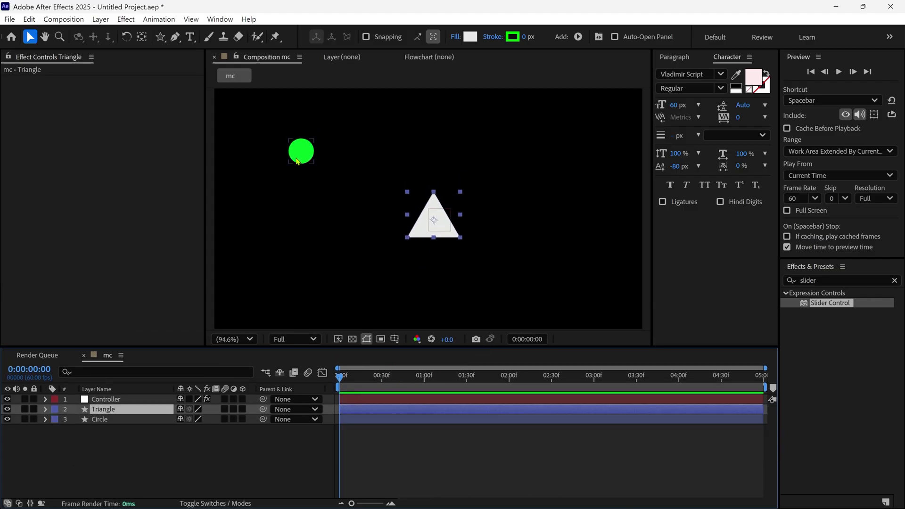
mouse_move(297, 161)
left_mouse_down()
mouse_move(603, 166)
mouse_move(347, 158)
mouse_move(516, 255)
mouse_move(298, 155)
mouse_move(301, 165)
left_mouse_up()
left_click(102, 400)
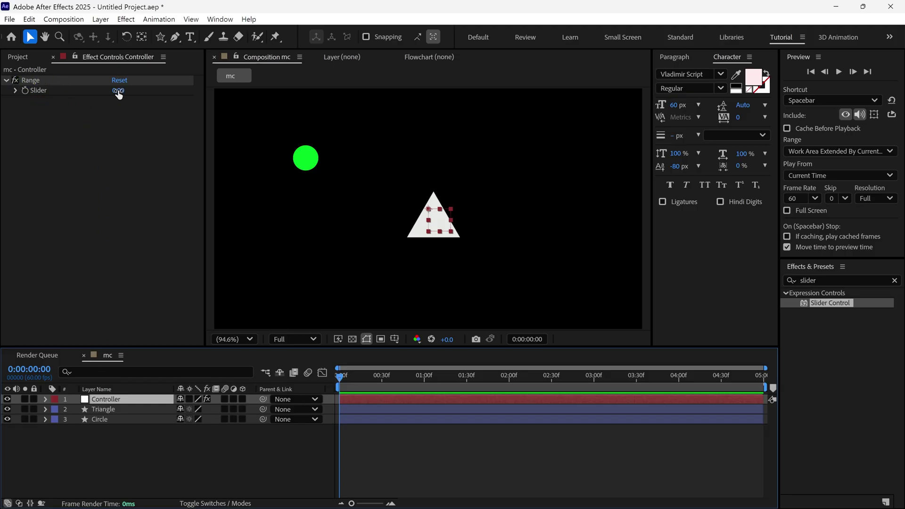
left_click_drag(117, 96, 207, 111)
left_click_drag(325, 162, 147, 80)
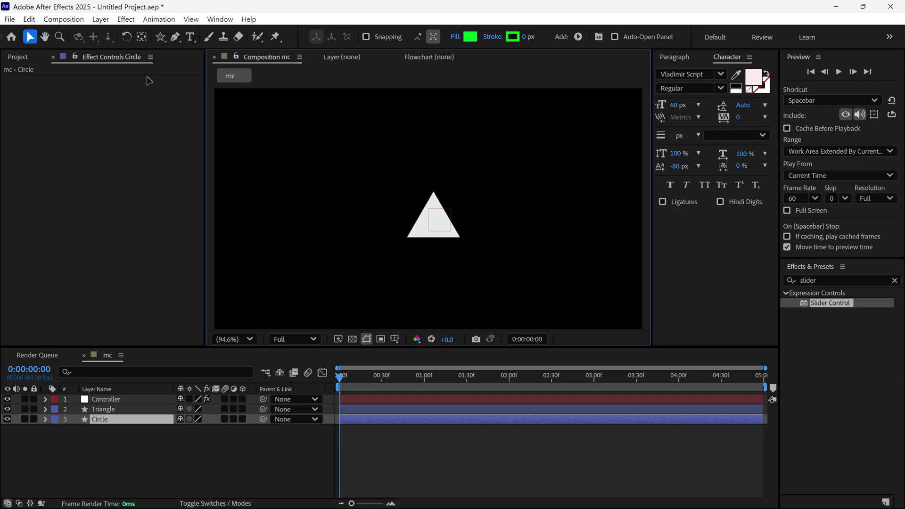
left_click_drag(187, 103, 272, 129)
Duplicate the Triangle twice, spread the copies apart, and move the circle to check
left_click(450, 227)
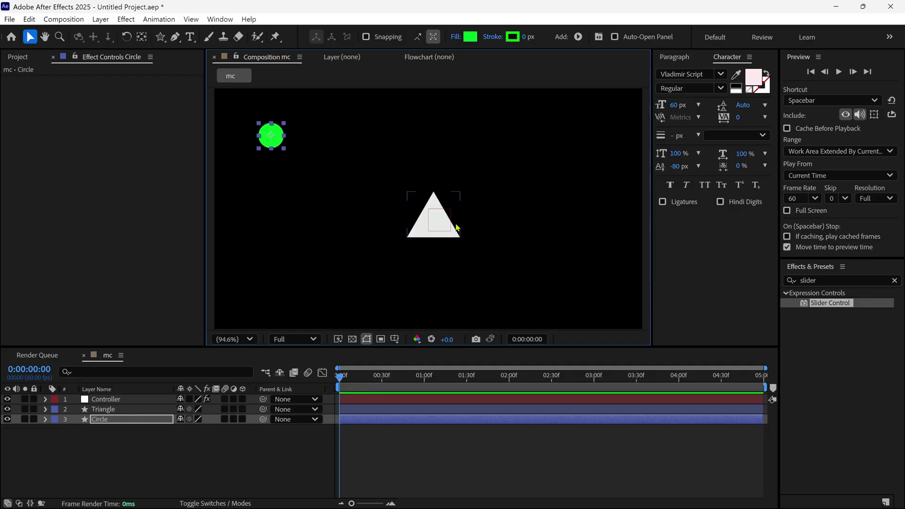
key("ctrl")
key("ctrl+d")
left_click_drag(450, 227, 507, 150)
key("ctrl+d")
left_click(340, 243)
left_click_drag(264, 135, 309, 158)
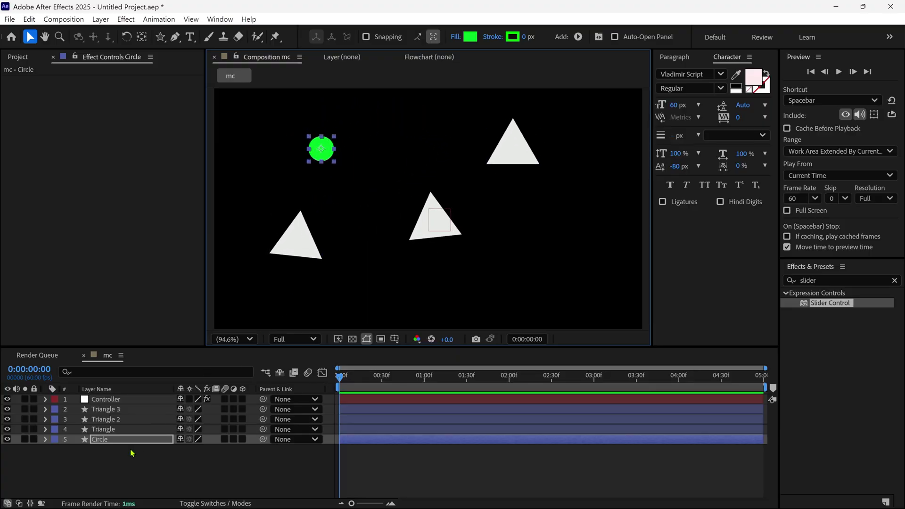
Draw a large ellipse with no fill and a 4.7 px stroke around the dot
left_click(151, 466)
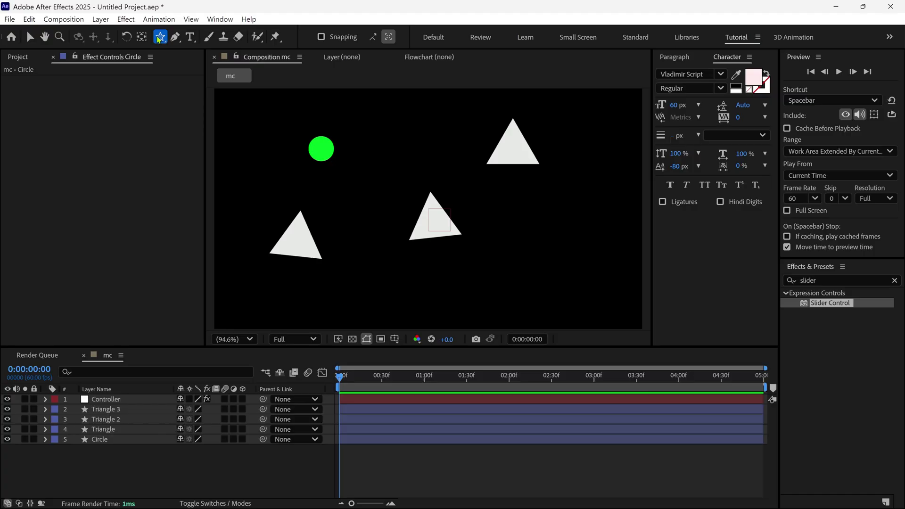
left_click_drag(160, 37, 191, 63)
left_click_drag(354, 125, 442, 213)
key("v")
left_click(453, 37)
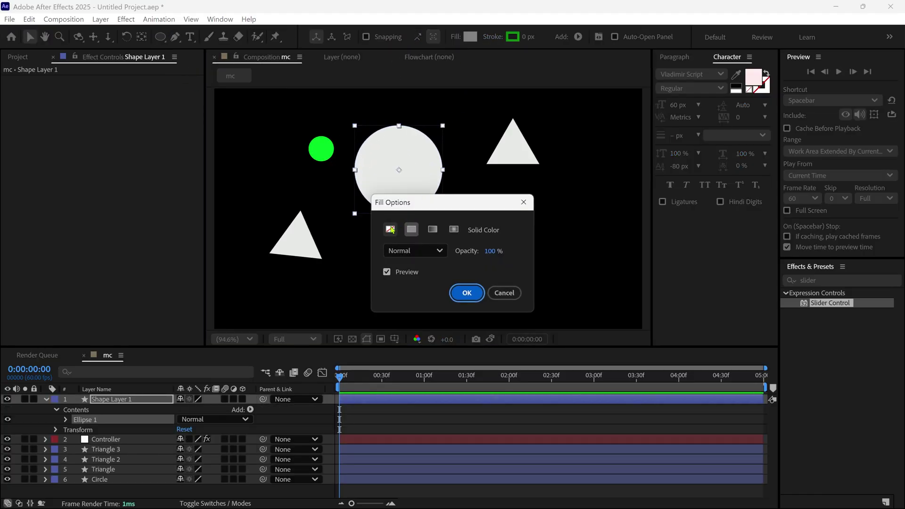
left_click(391, 229)
left_click(466, 291)
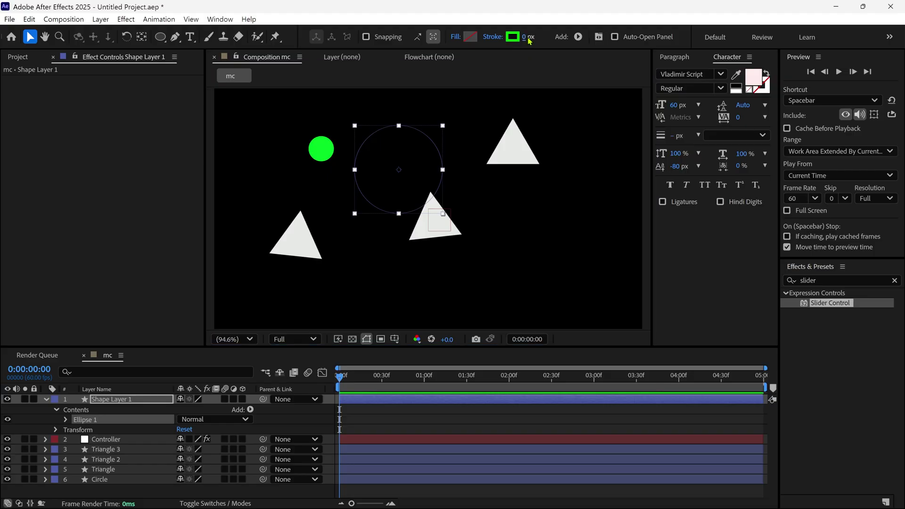
left_click_drag(528, 37, 537, 37)
left_click_drag(408, 179, 347, 165)
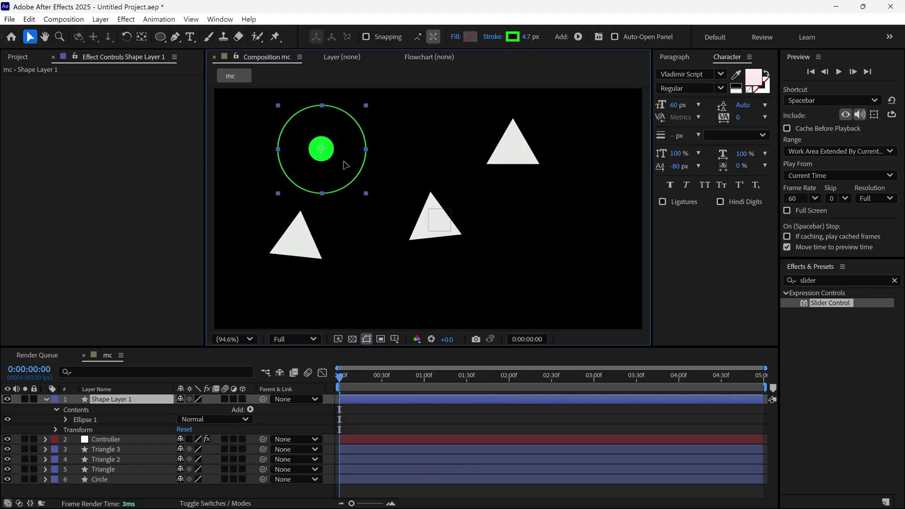
Rename the ellipse layer Ring and parent it to Circle, checking it follows the dot
left_click(136, 399)
key("Return")
type("Ring")
key("Return")
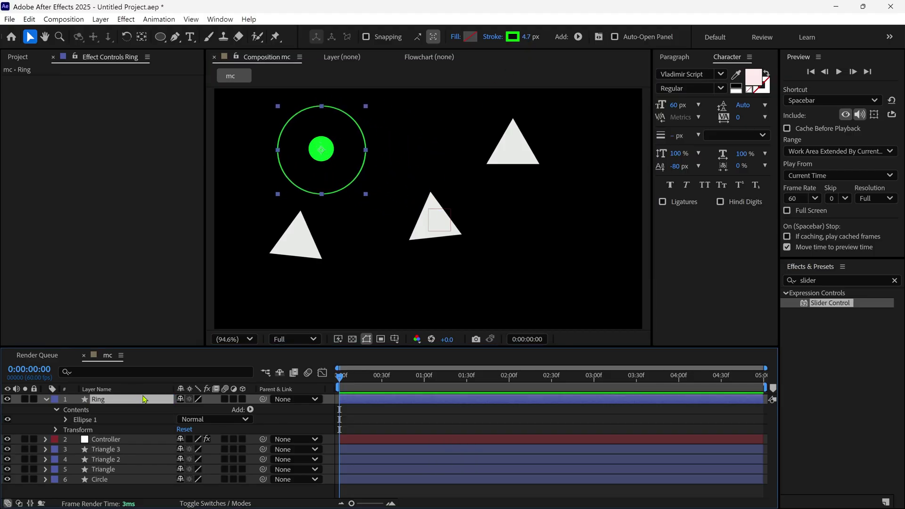
key("ctrl+grave")
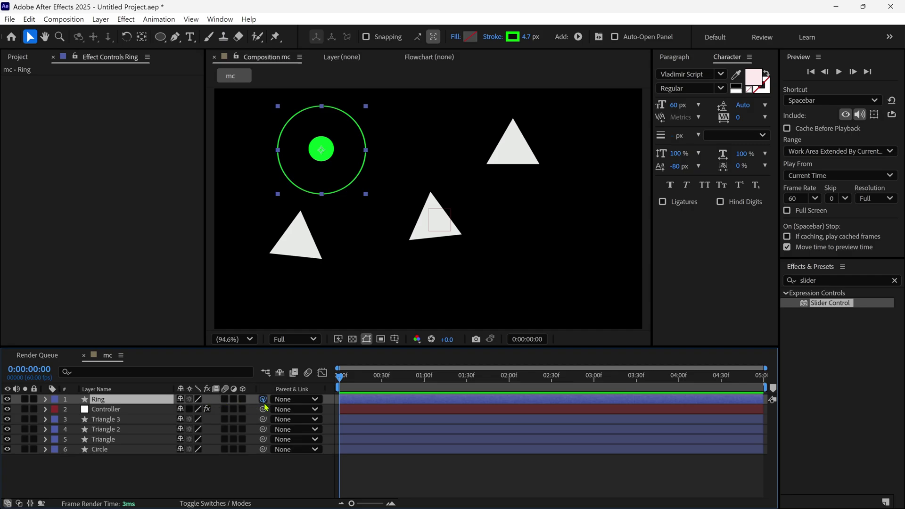
left_click_drag(263, 399, 123, 449)
left_click(123, 449)
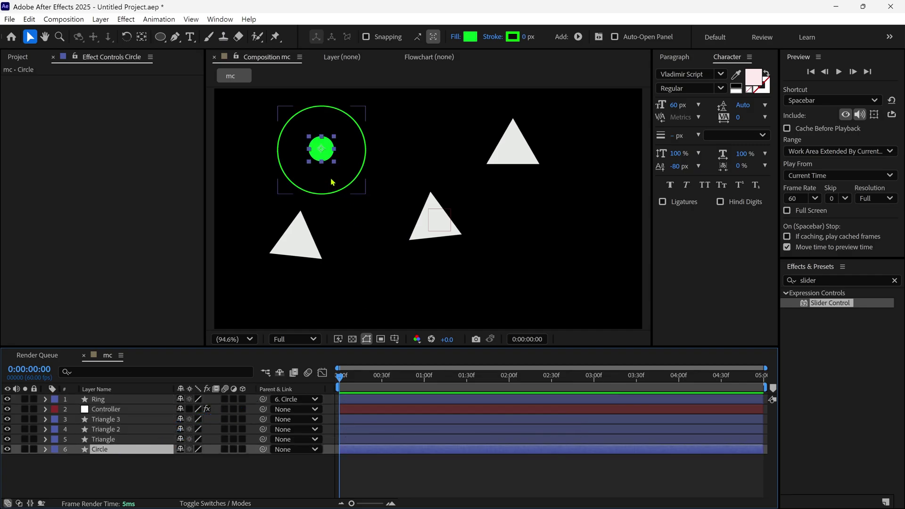
left_click_drag(336, 156, 312, 143)
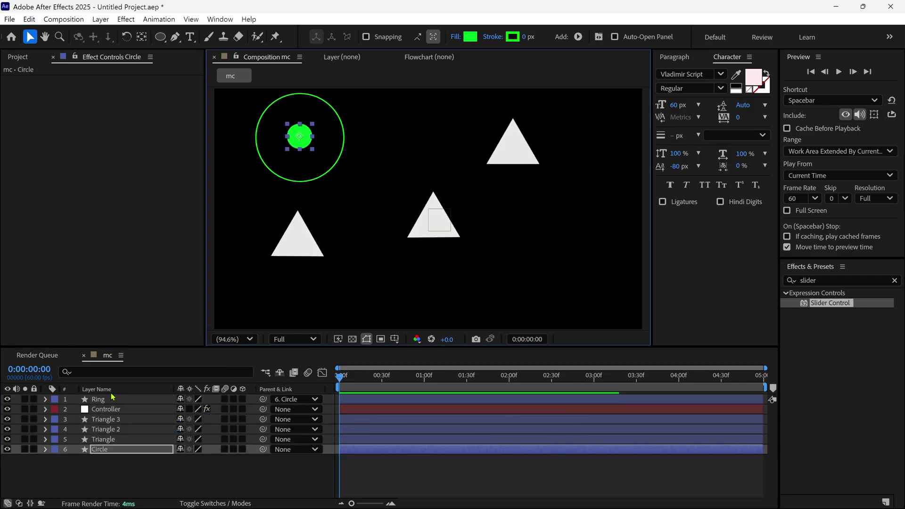
Add a Scale expression on Ring pick-whipped to the Controller's Range slider
left_click(107, 409)
left_click(75, 57)
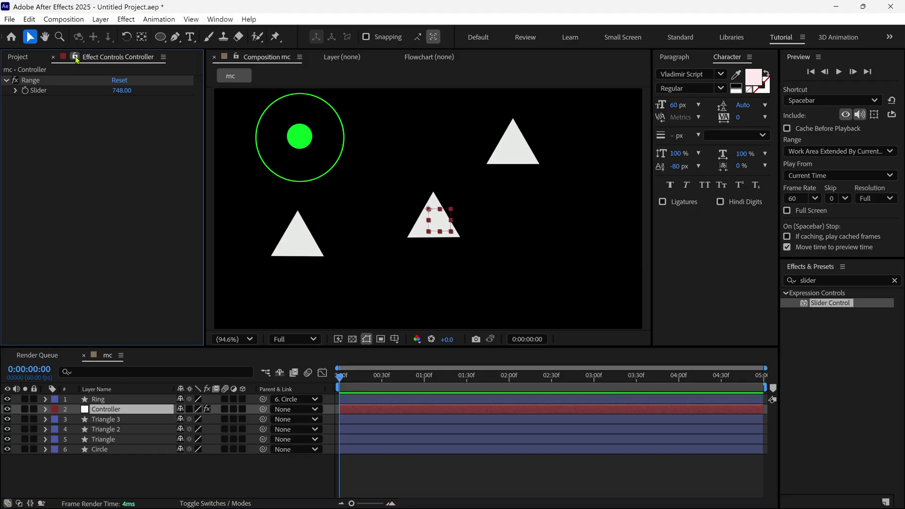
left_click(107, 399)
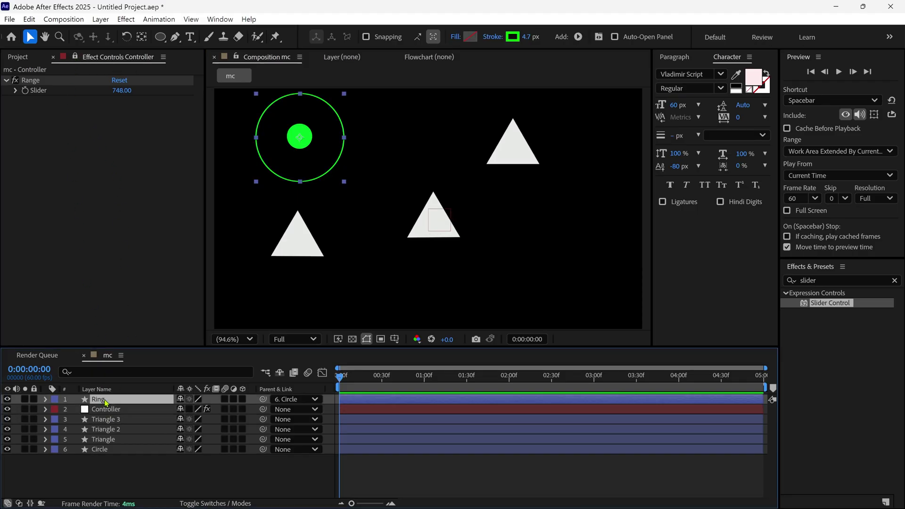
key("s")
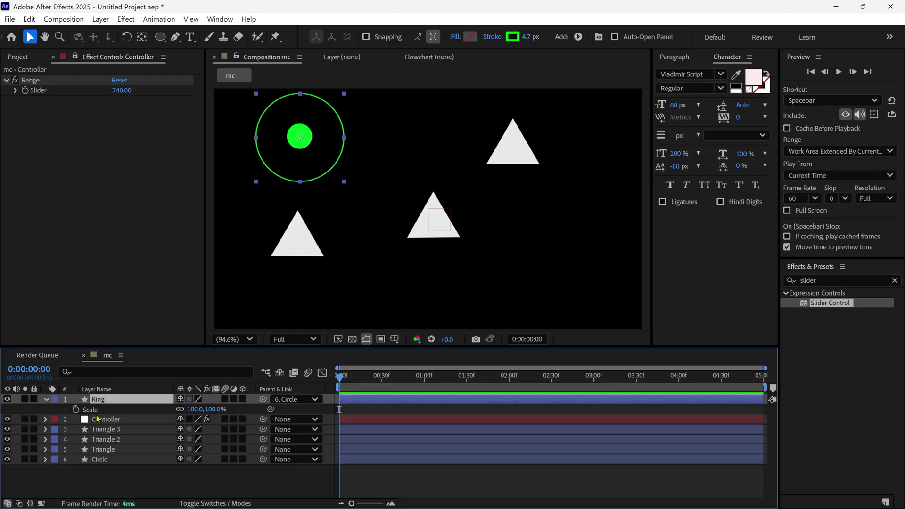
left_click(75, 409, "alt")
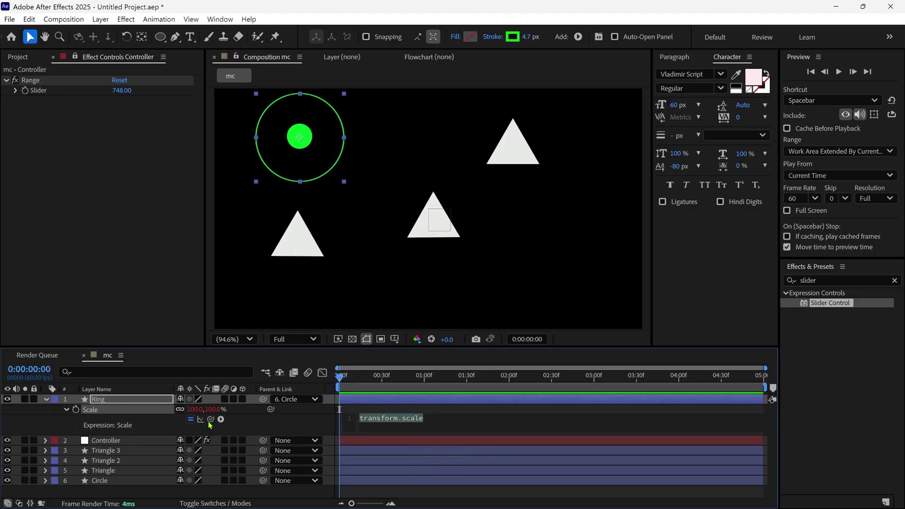
left_click_drag(210, 424, 55, 96)
Commit the Ring's Scale expression and select the Ring layer
left_click(78, 82)
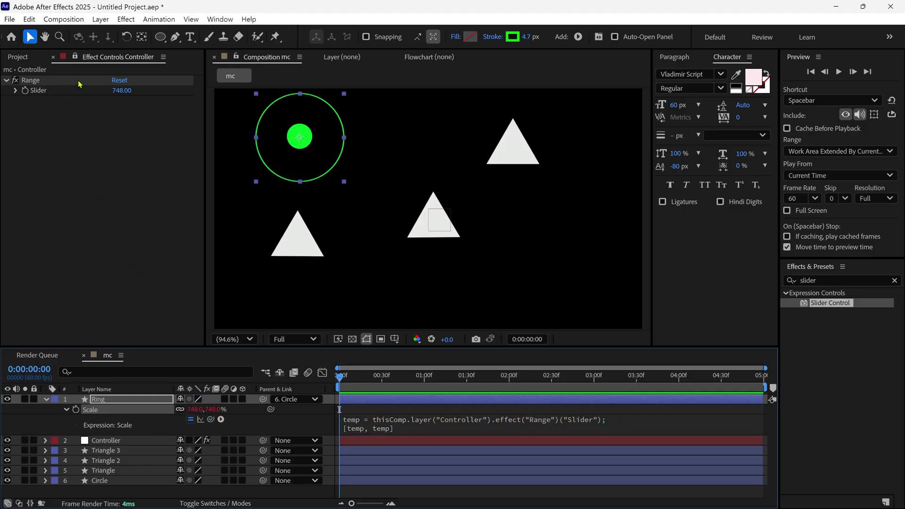
scroll(411, 199, "down", 2)
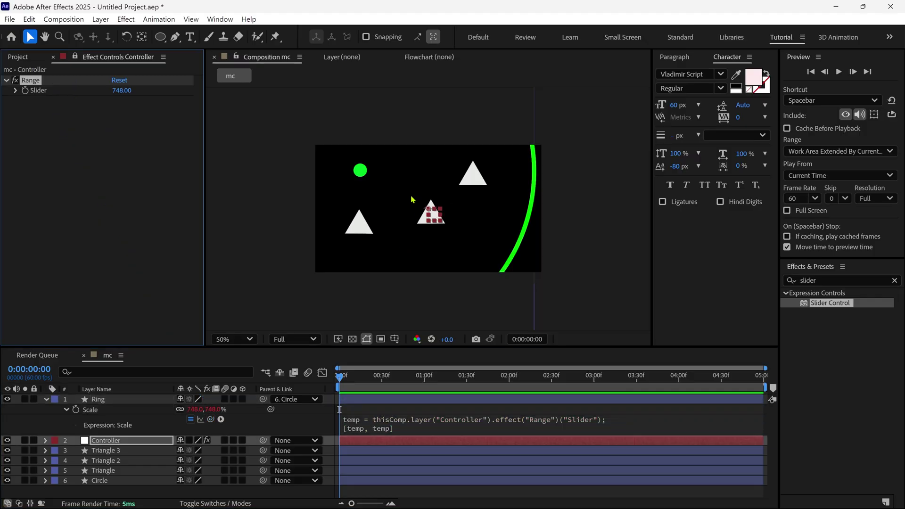
scroll(399, 238, "down", 2)
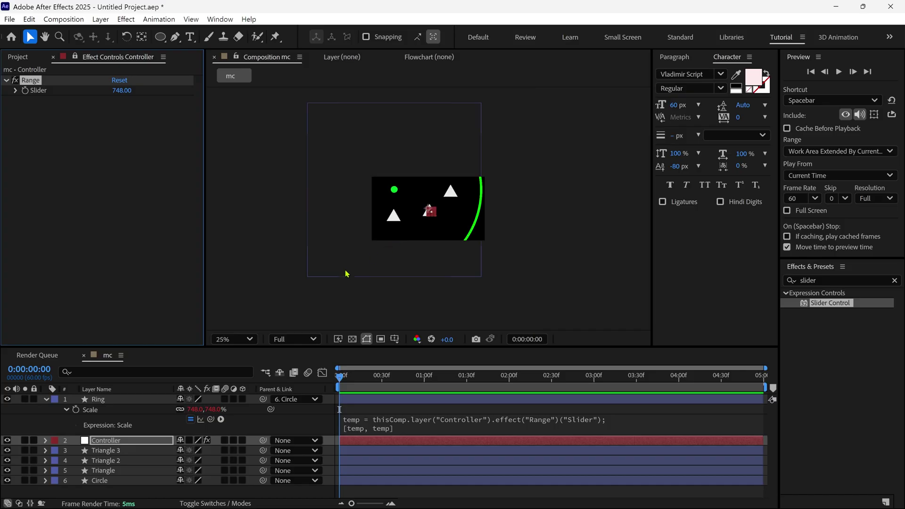
left_click(118, 399)
scroll(432, 200, "up", 2)
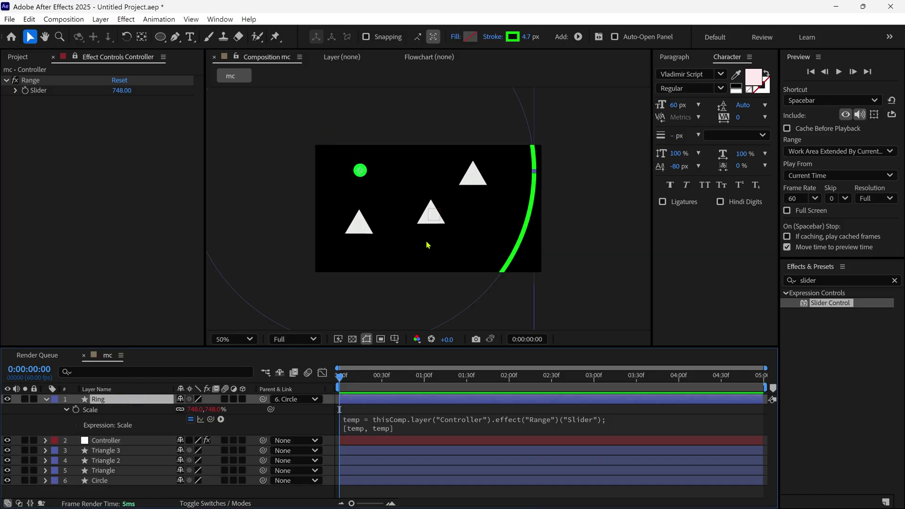
Shrink the ring around the green dot and set the Range slider to 396
left_click(443, 263)
key("comma")
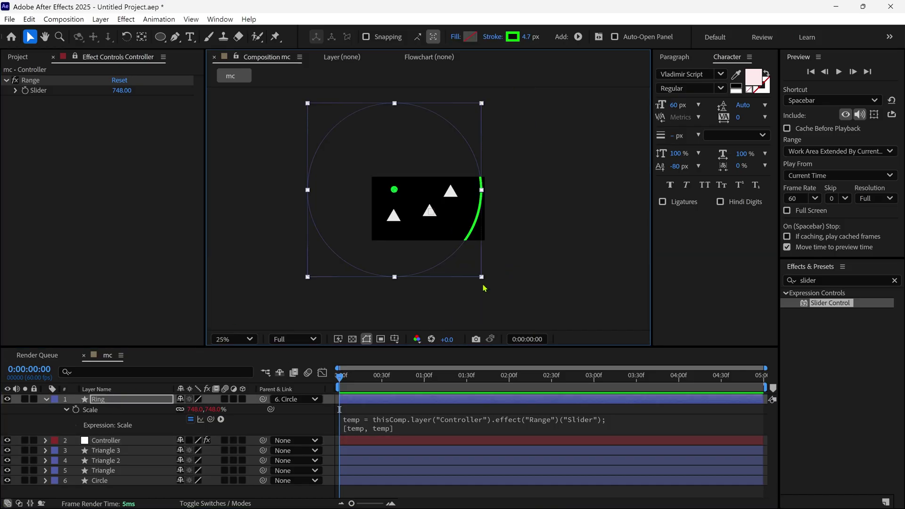
left_click_drag(481, 278, 413, 217)
key("period")
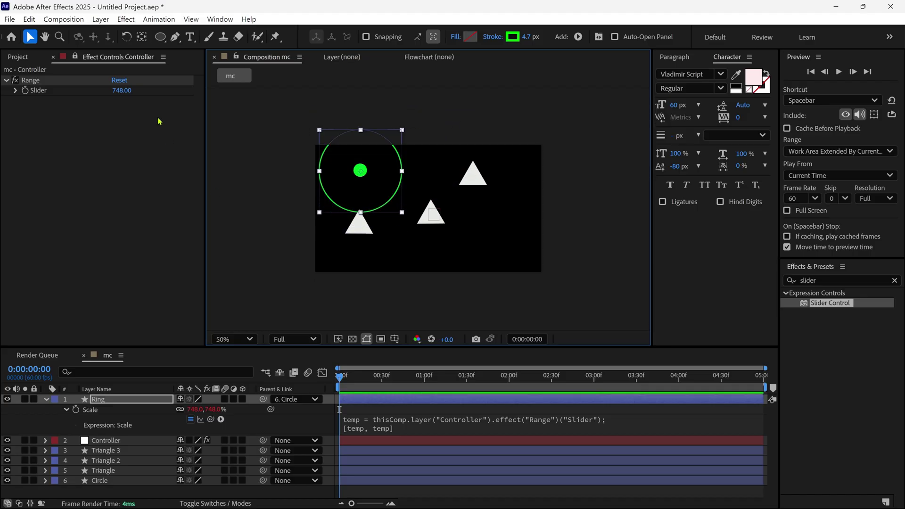
left_click_drag(122, 90, 161, 156)
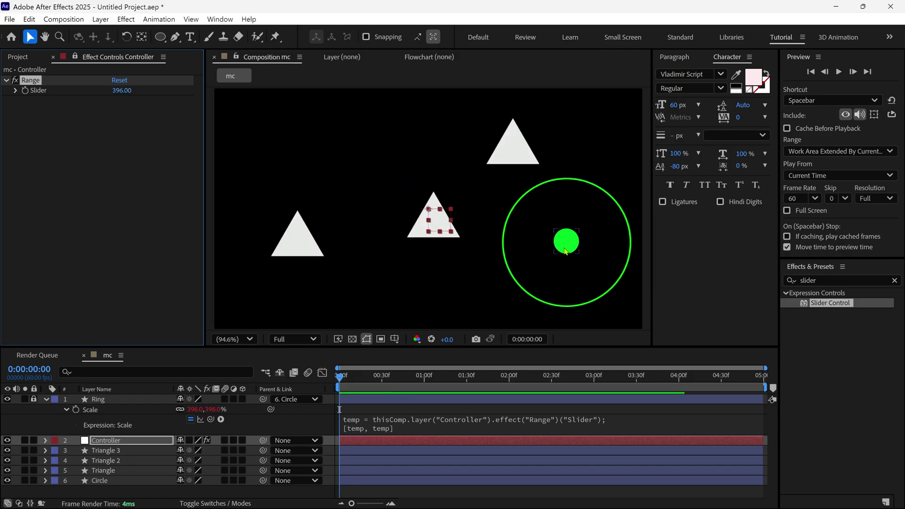
Move the green circle to the right and lower the Range slider to 313
left_click_drag(565, 250, 344, 191)
left_click_drag(122, 90, 204, 144)
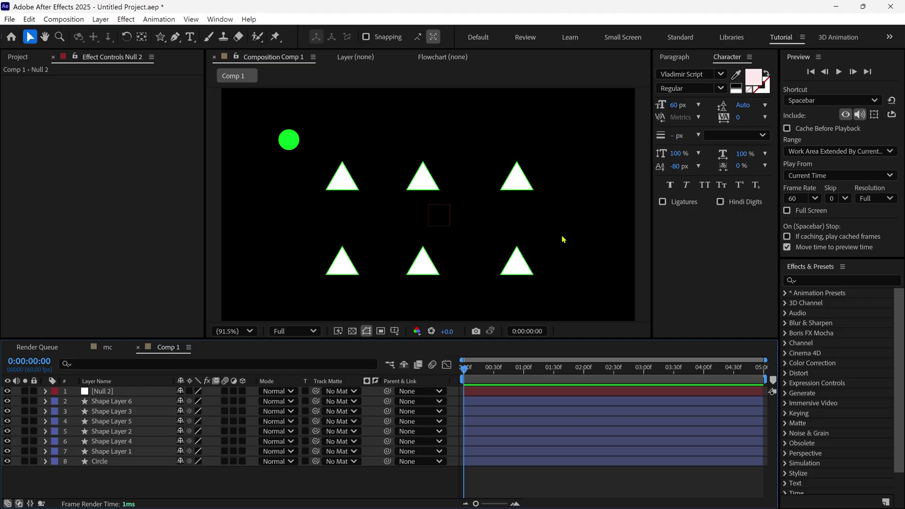
Launch the Interact.jsx panel from the Window menu and dock it on the right
left_click(220, 19)
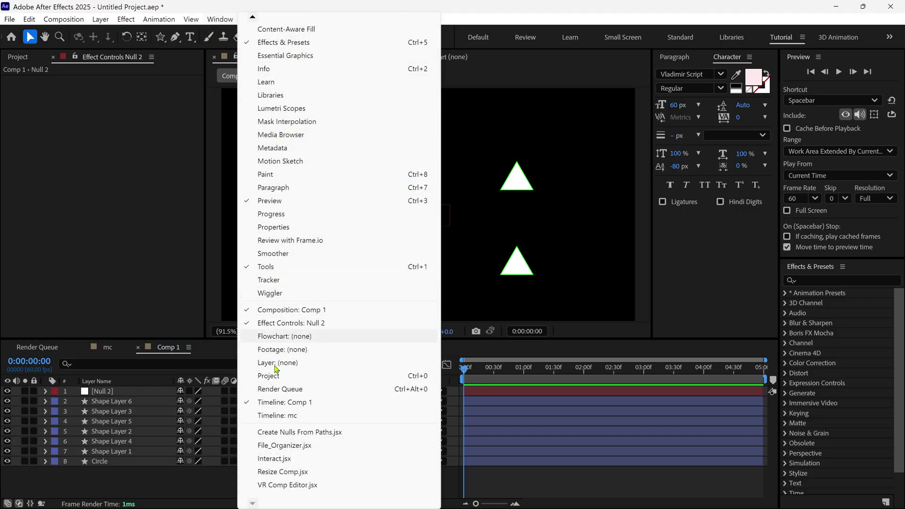
left_click(309, 460)
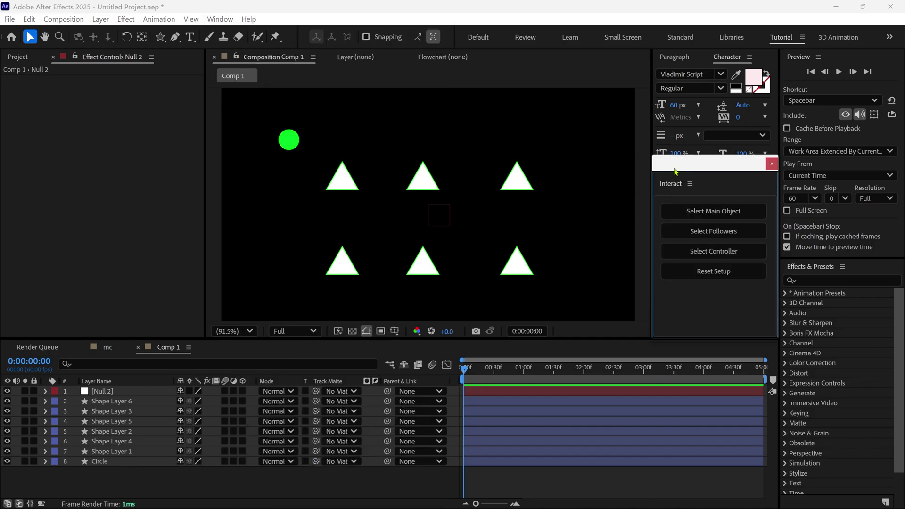
left_click_drag(675, 171, 688, 332)
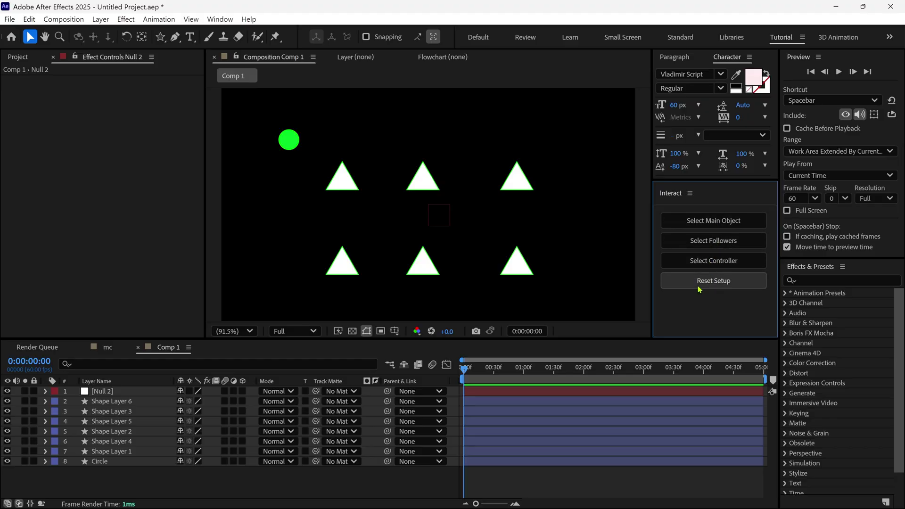
Set Circle as the Interact main object and the six triangles as its followers
left_click(296, 146)
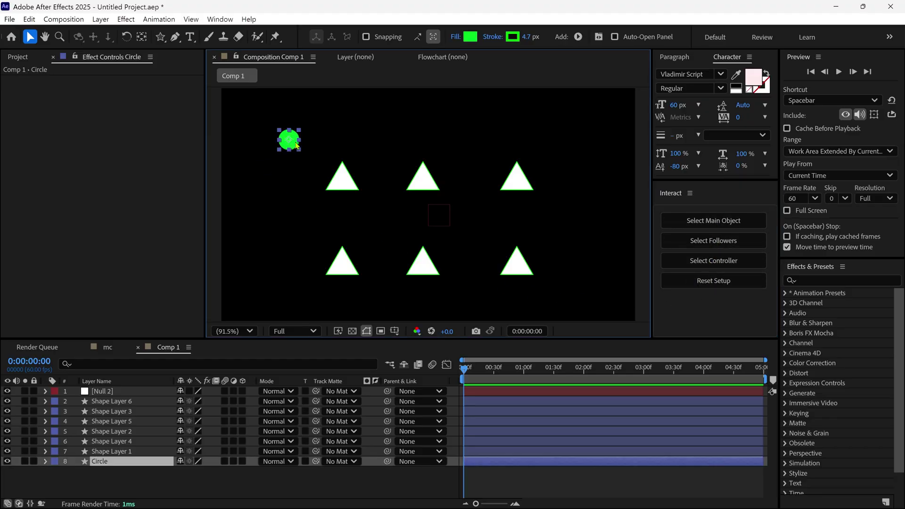
left_click(716, 226)
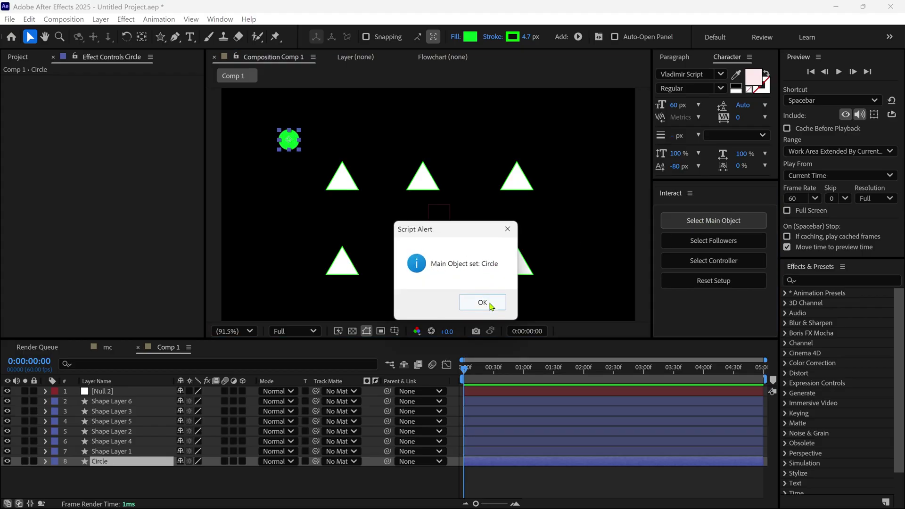
left_click(490, 305)
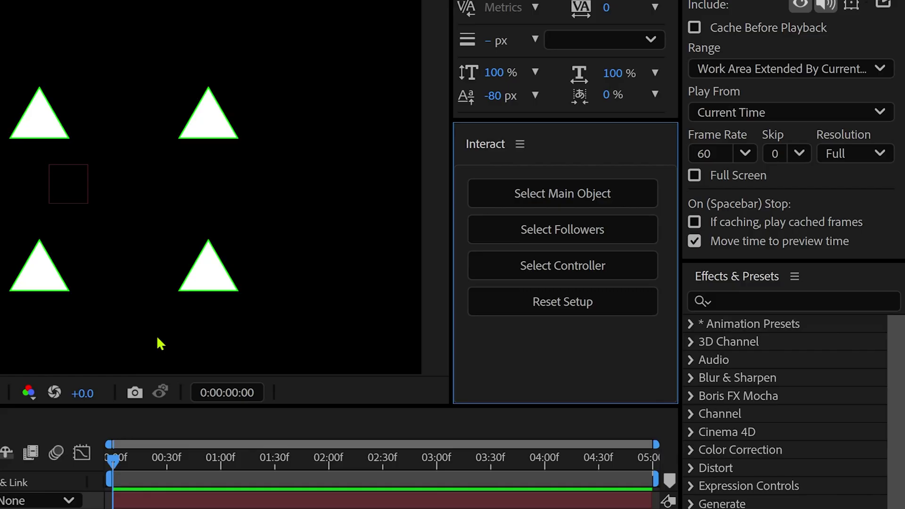
left_click(208, 271)
key("ctrl+a")
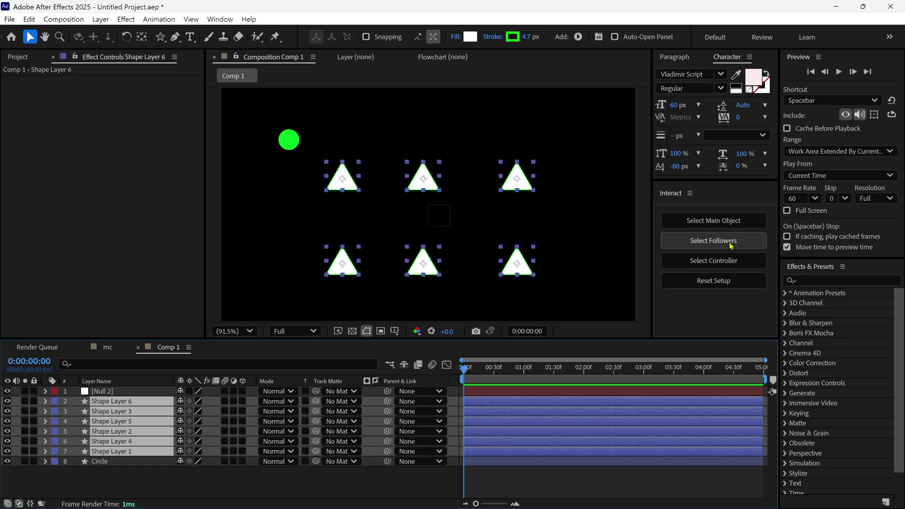
left_click(731, 245)
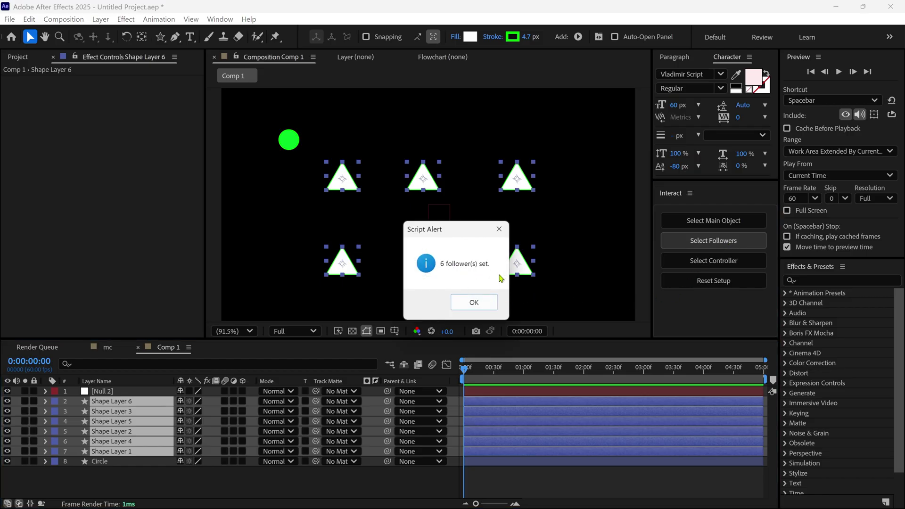
left_click(472, 301)
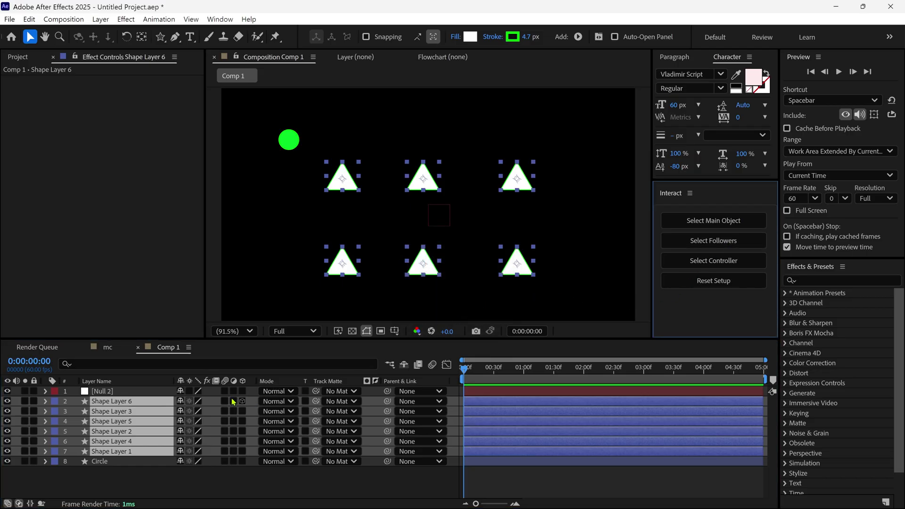
Assign Null 2 as the Interact rig's controller
left_click(100, 394)
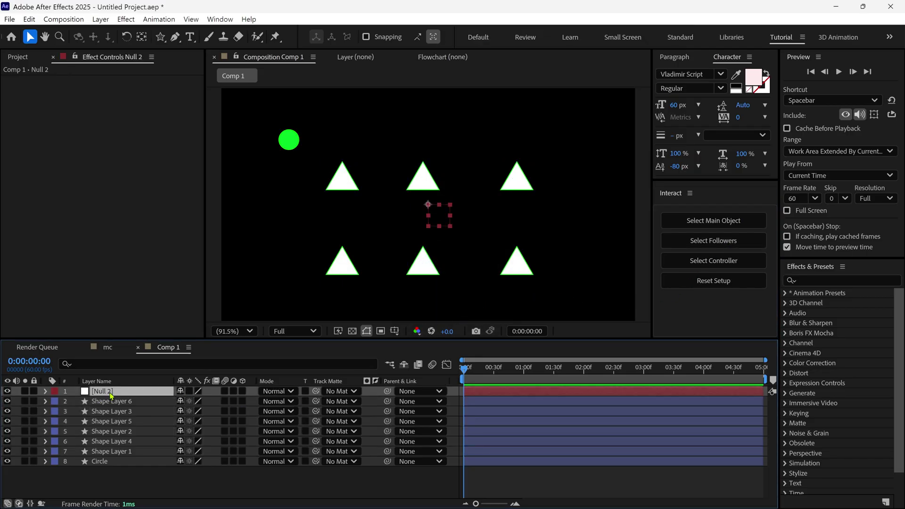
left_click(728, 262)
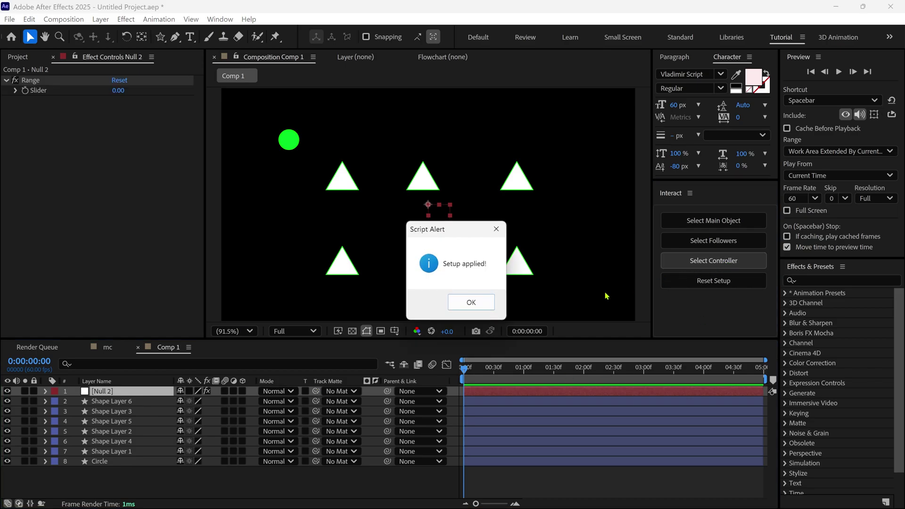
left_click(472, 303)
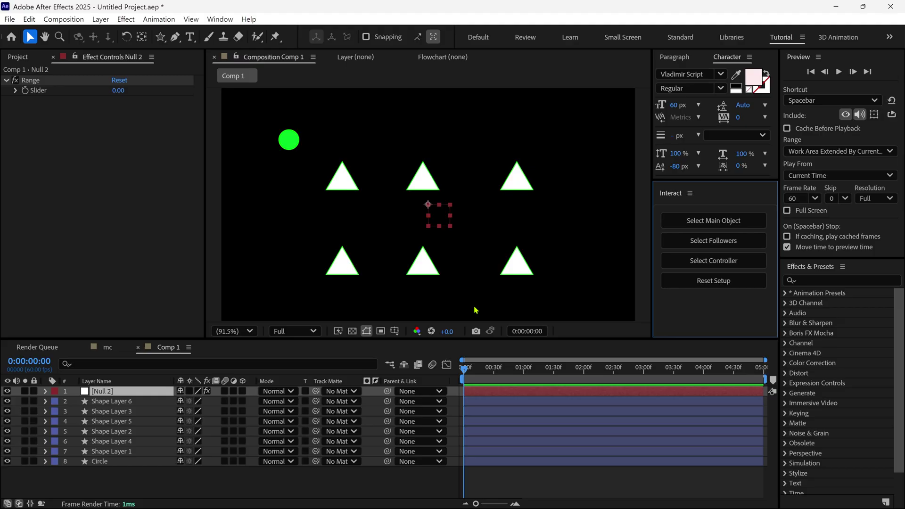
Move the circle near the top-right triangle and raise Null 2's Range to 760
left_click(56, 85)
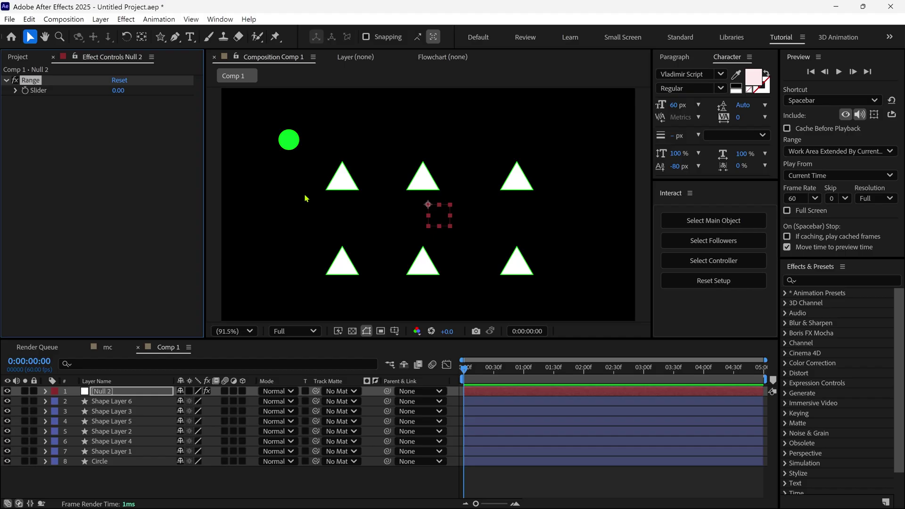
left_click_drag(289, 146, 324, 185)
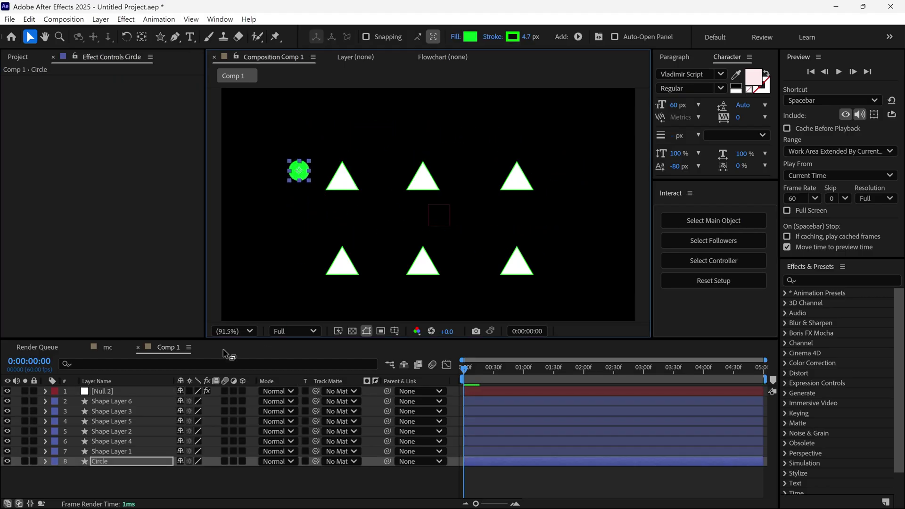
left_click(102, 391)
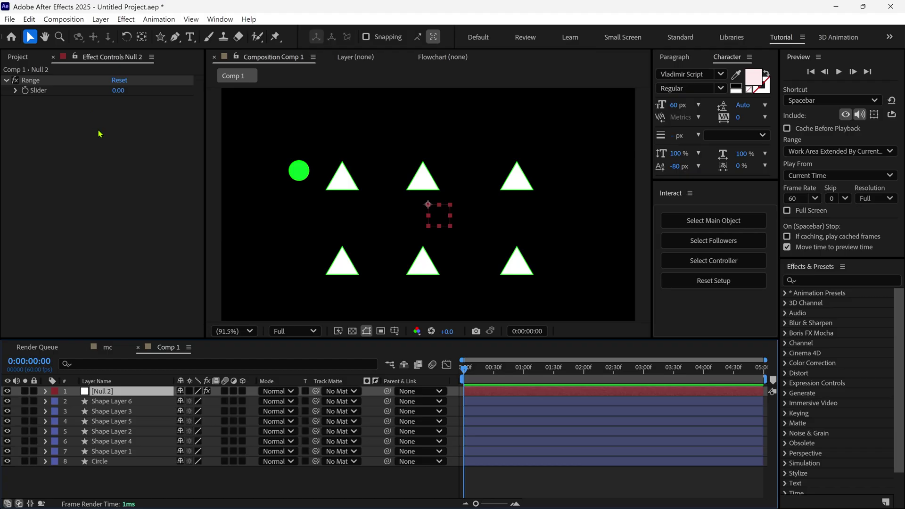
left_click_drag(117, 91, 302, 135)
Reset the Interact setup so the triangles return to their original upright grid
left_click(244, 470)
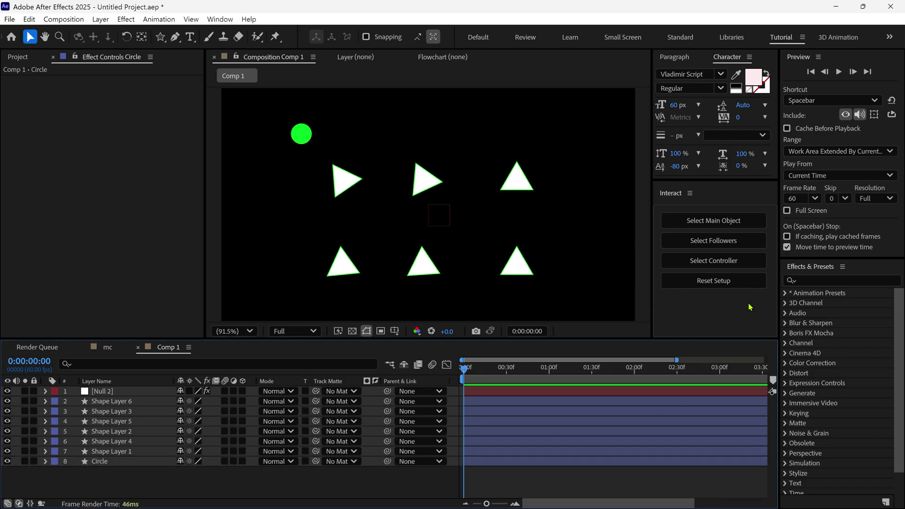
left_click(724, 285)
left_click(473, 303)
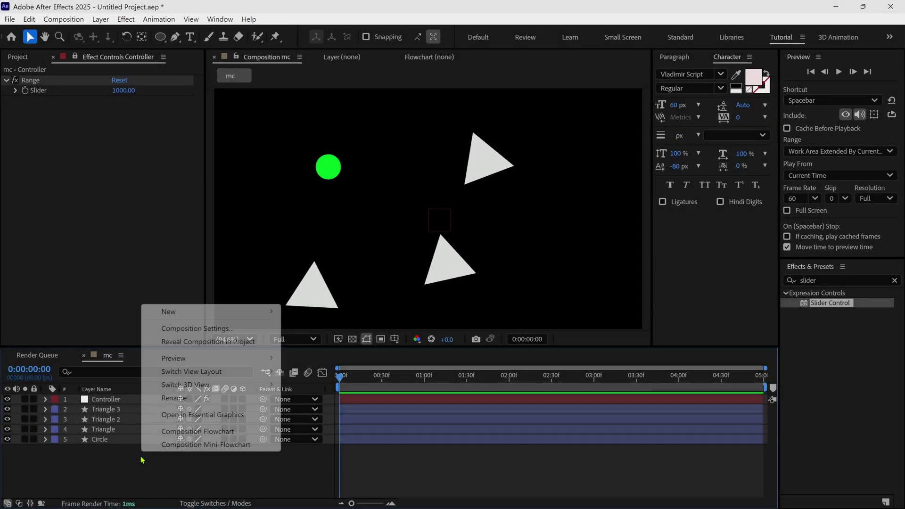
Create a solid named 'color' using the green sampled from the circle
mouse_move(172, 321)
left_click(326, 349)
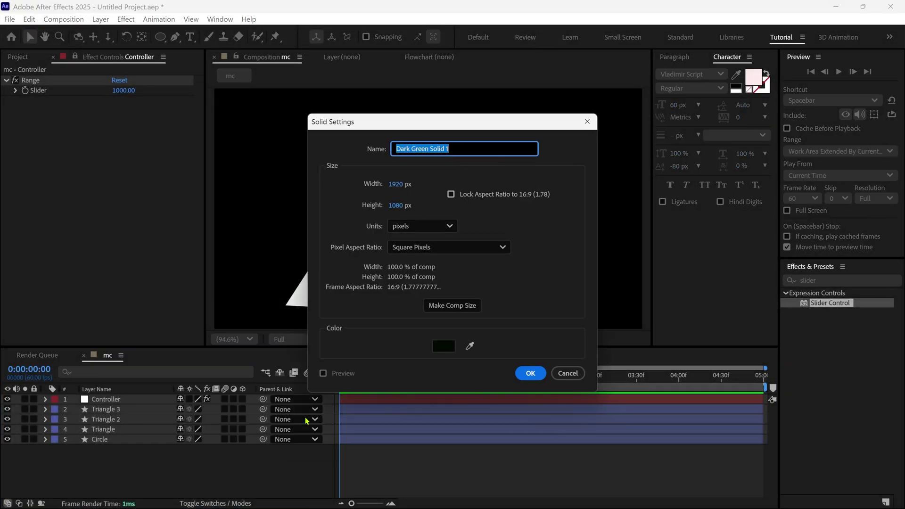
type("color")
left_click_drag(397, 126, 593, 138)
left_click(665, 357)
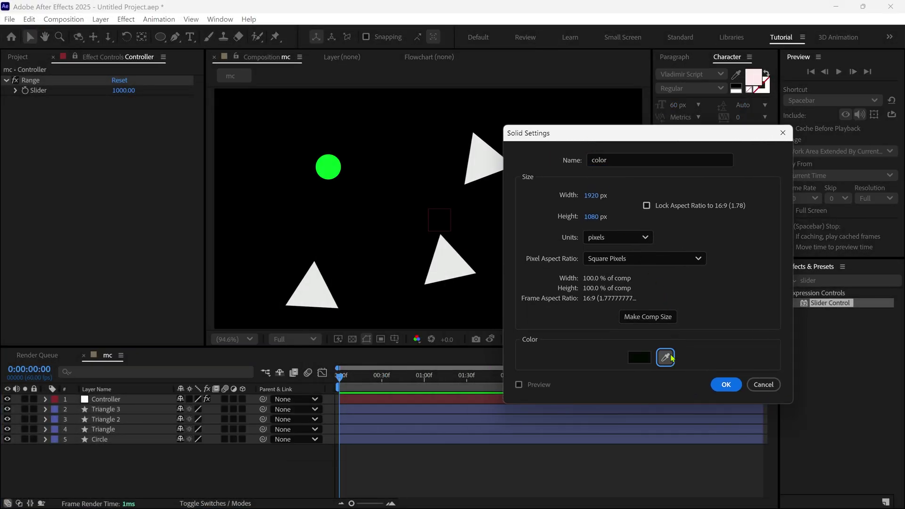
left_click(726, 384)
Draw an ellipse mask on the color solid and feather it by 227 px
left_click(163, 41)
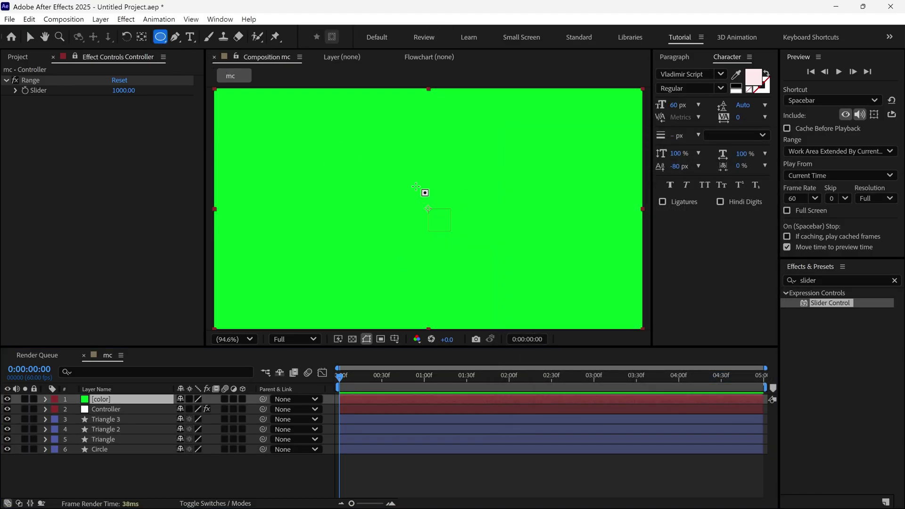
left_click_drag(416, 187, 495, 277)
key("v")
mouse_move(466, 220)
left_mouse_down()
mouse_move(438, 213)
mouse_move(451, 218)
left_mouse_up()
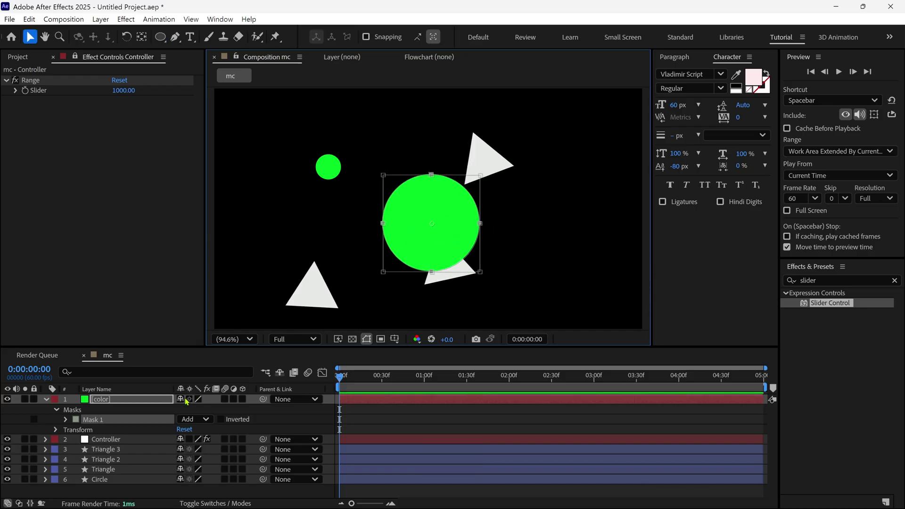
key("m")
key("m")
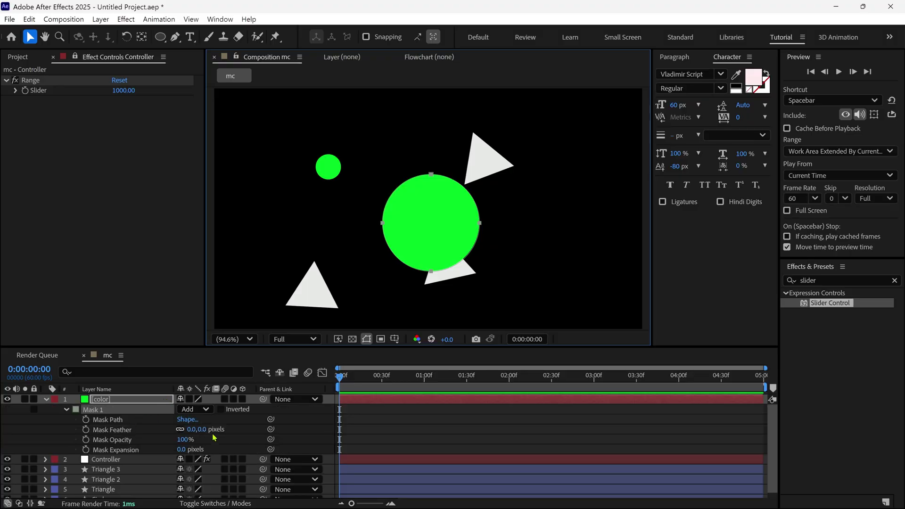
left_click_drag(196, 429, 226, 428)
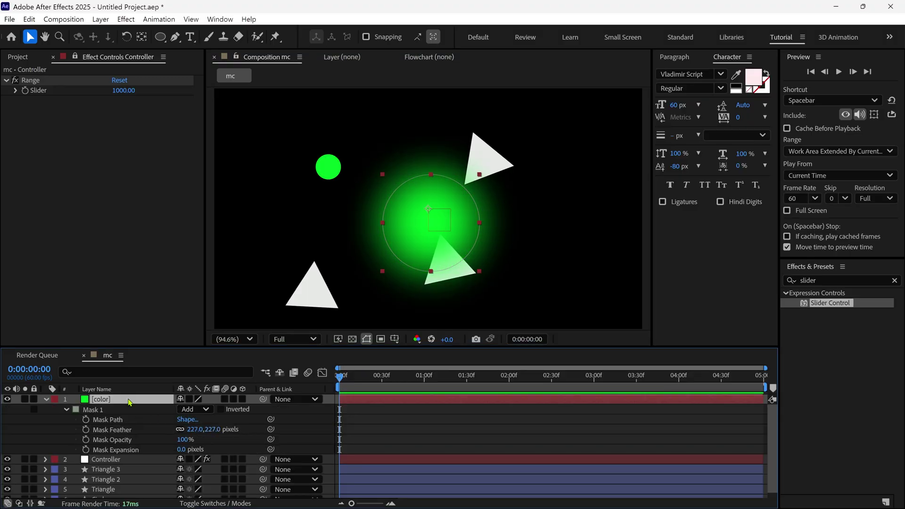
Move the glow onto the green circle, parent it to Circle, and place it at the bottom
left_click_drag(406, 230, 304, 172)
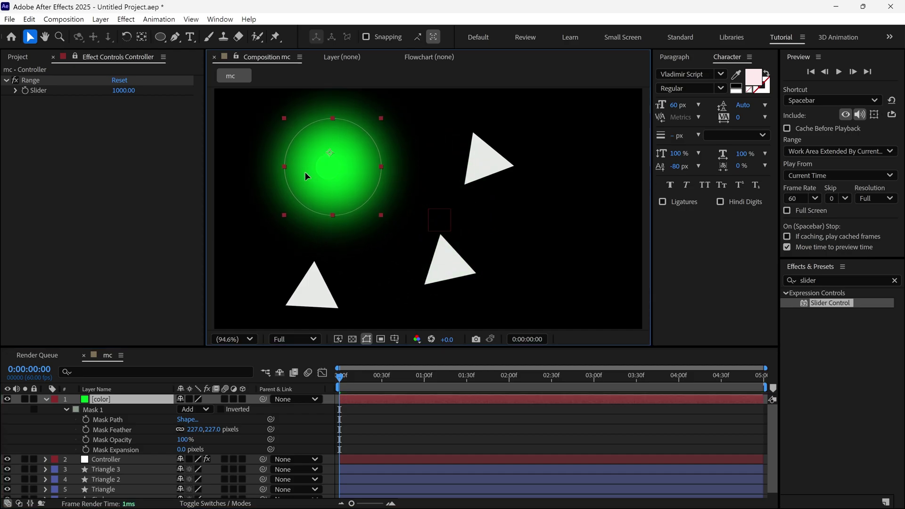
left_click(45, 400)
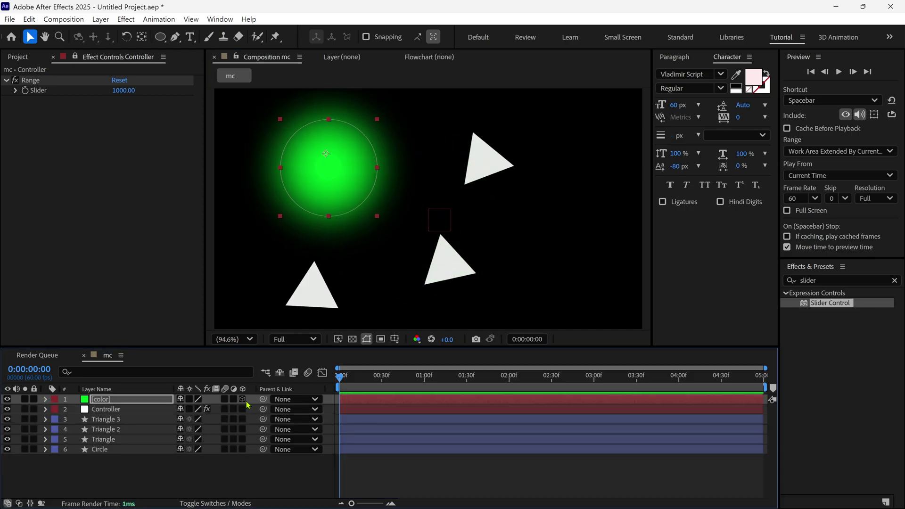
left_click_drag(263, 399, 99, 449)
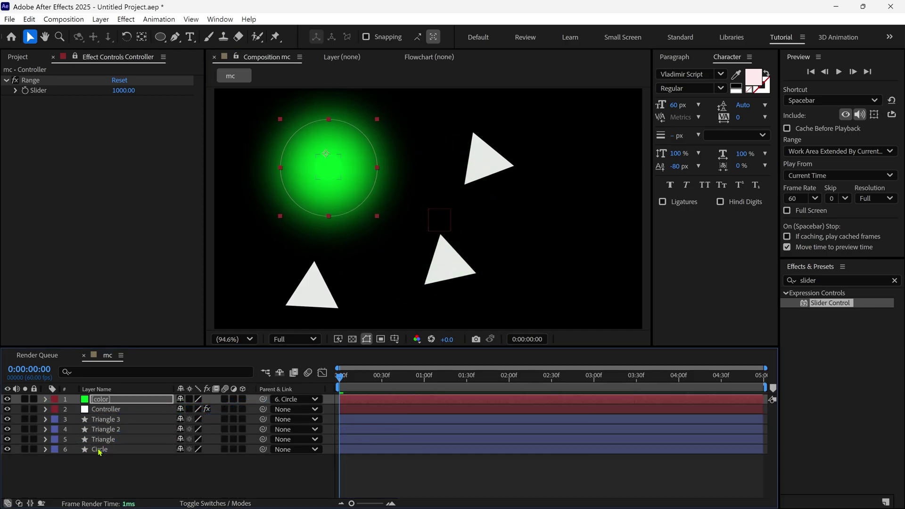
left_click_drag(105, 410, 107, 456)
Apply Glow to the Circle layer and duplicate it, giving Glow 2 a 228 radius
left_click(101, 439)
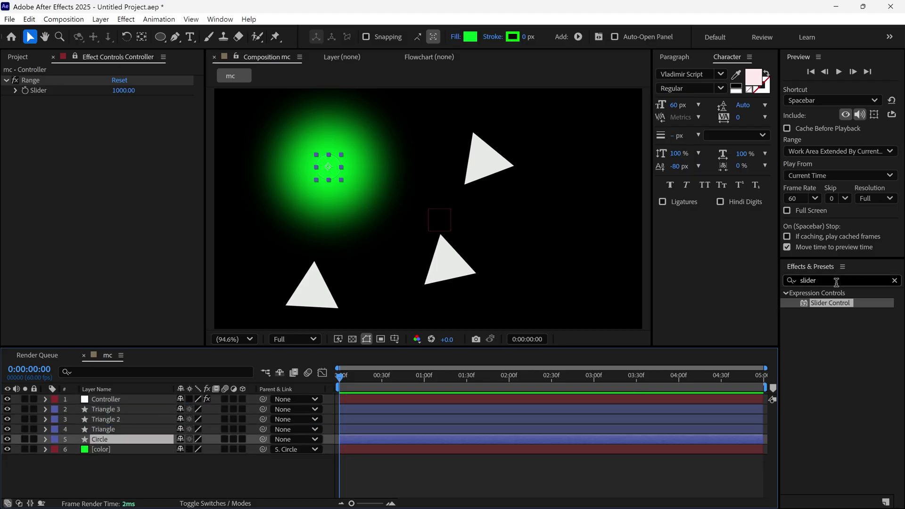
left_click(801, 280)
type("glow")
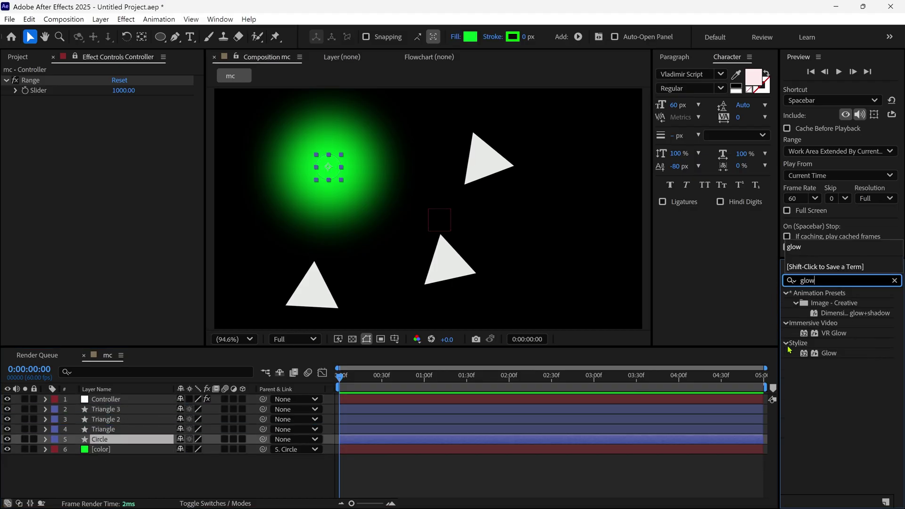
left_click_drag(792, 353, 121, 443)
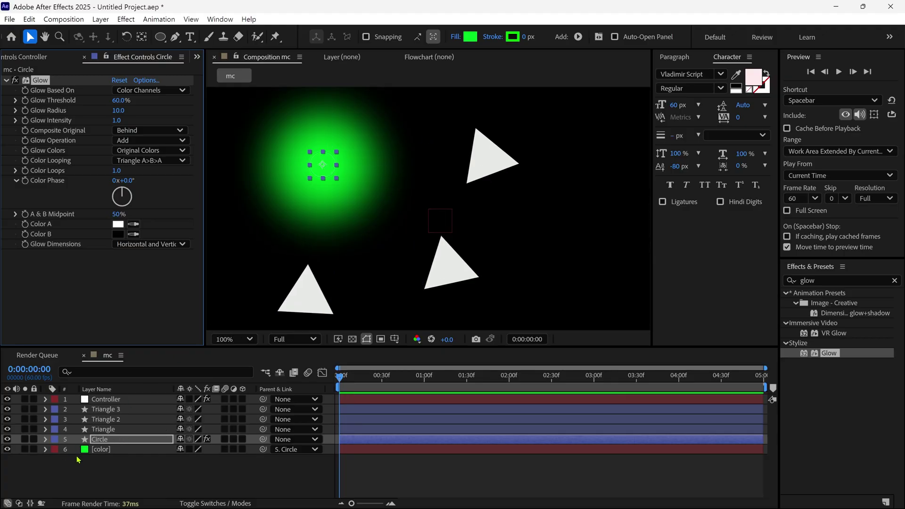
left_click(8, 450)
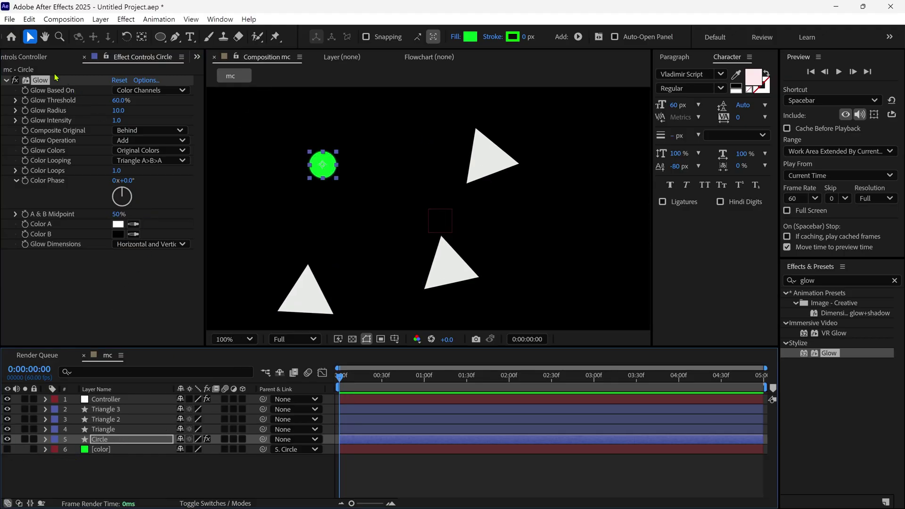
key("ctrl+d")
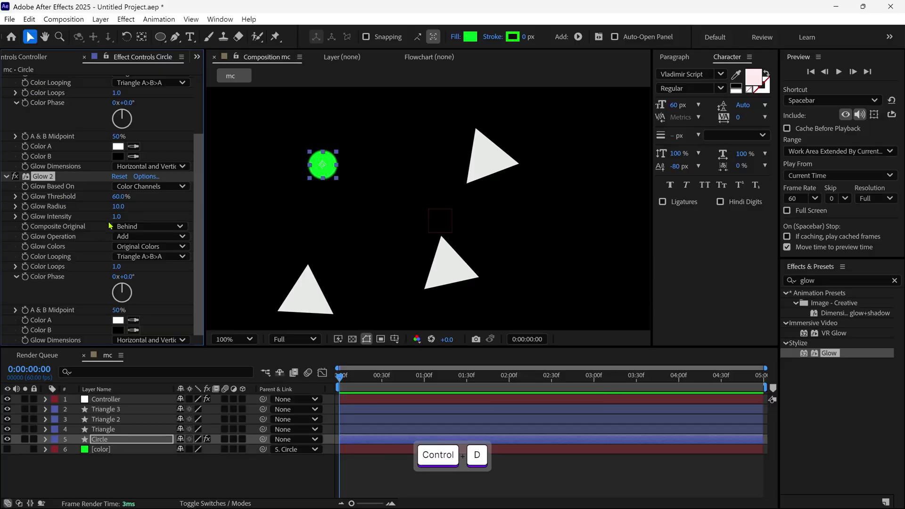
left_click_drag(115, 208, 222, 208)
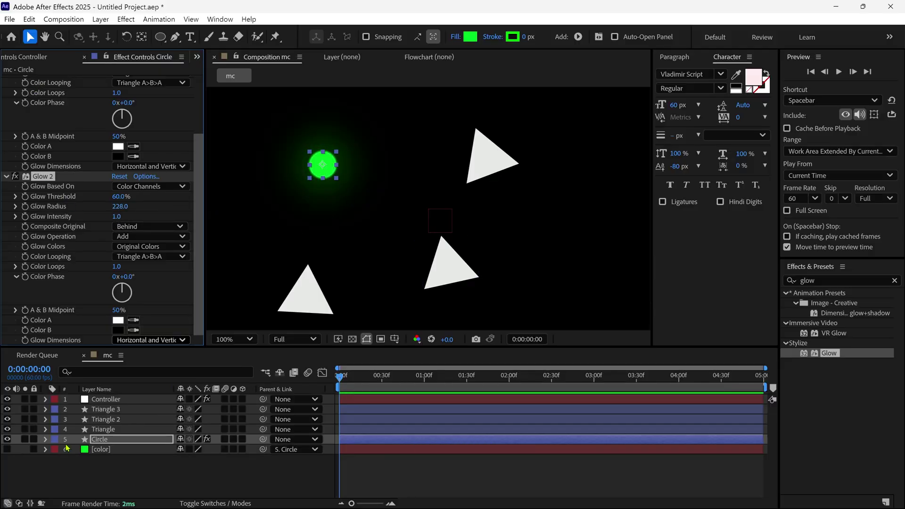
Turn the color layer back on and lower its opacity to 53%
left_click(7, 449)
left_click(100, 449)
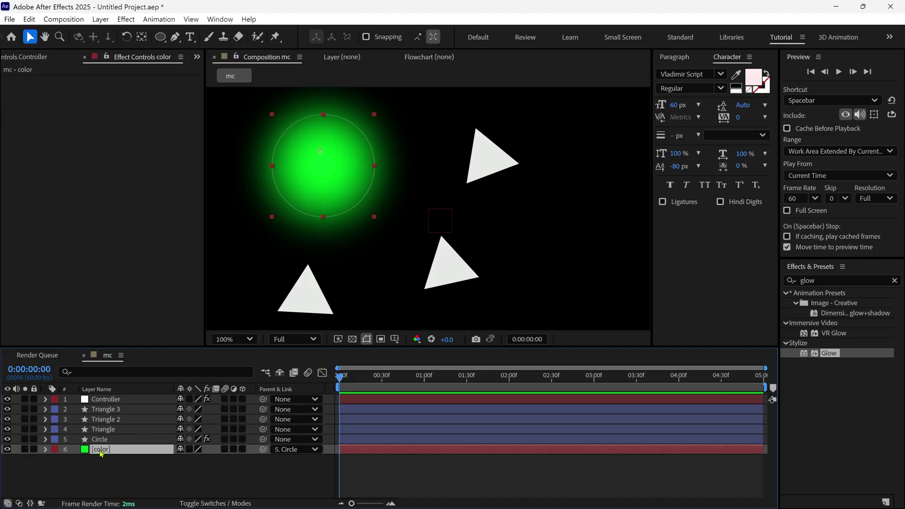
key("t")
left_click_drag(185, 466, 160, 467)
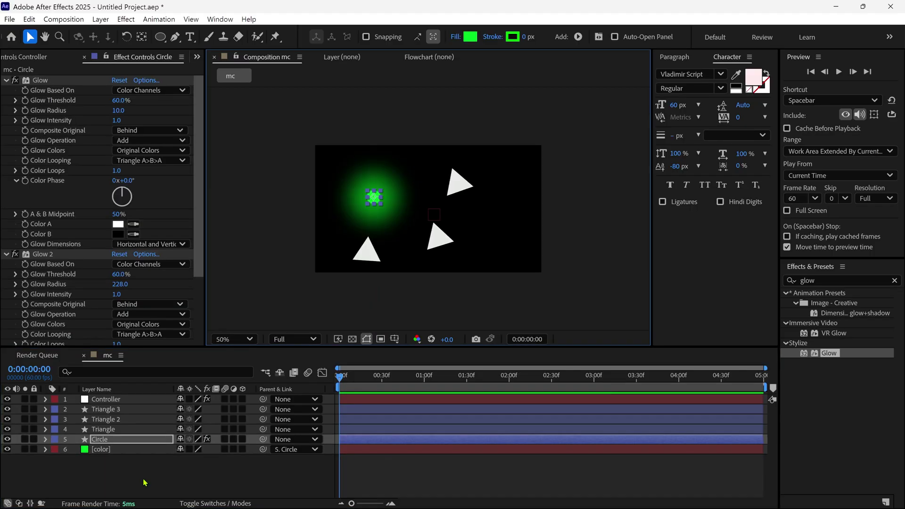
Add a dark green (010B03) solid named bg and move it to the bottom of the stack
right_click(143, 479)
mouse_move(188, 337)
left_click(307, 367)
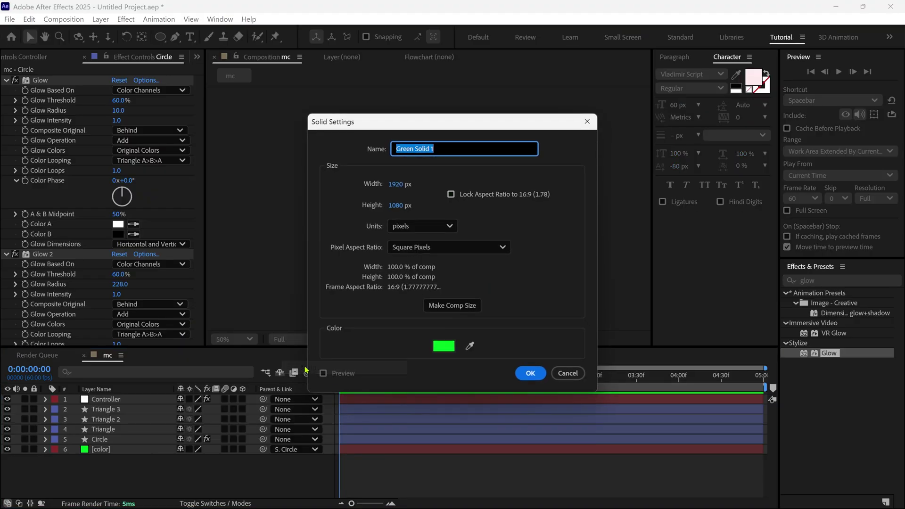
type("bg")
left_click(445, 342)
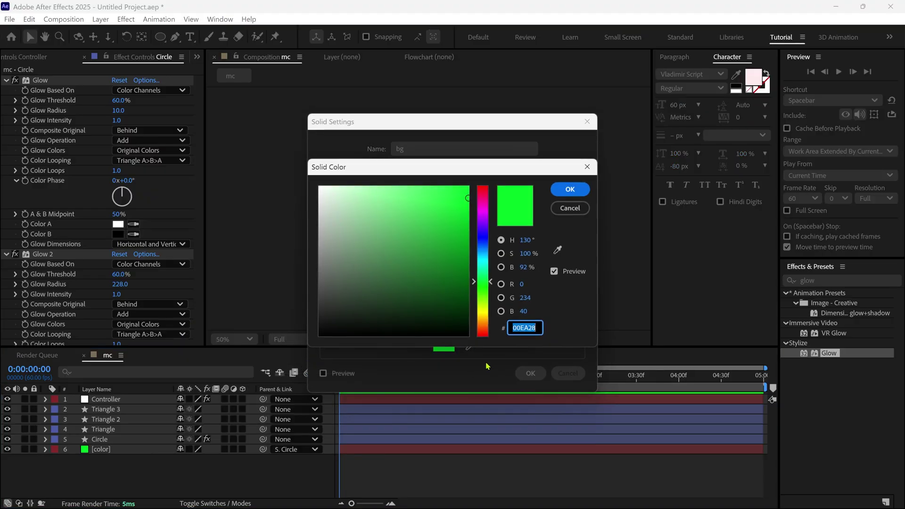
left_click(455, 325)
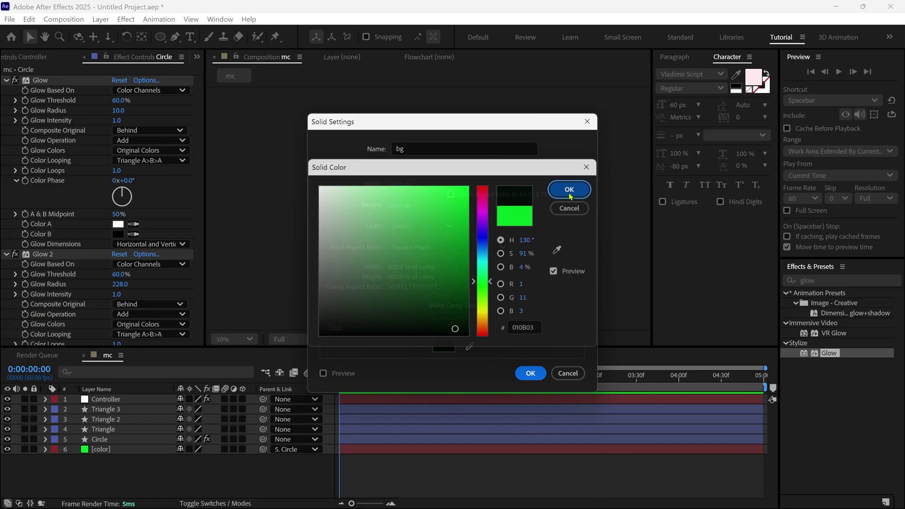
left_click(569, 189)
left_click(530, 372)
left_click_drag(154, 397, 131, 477)
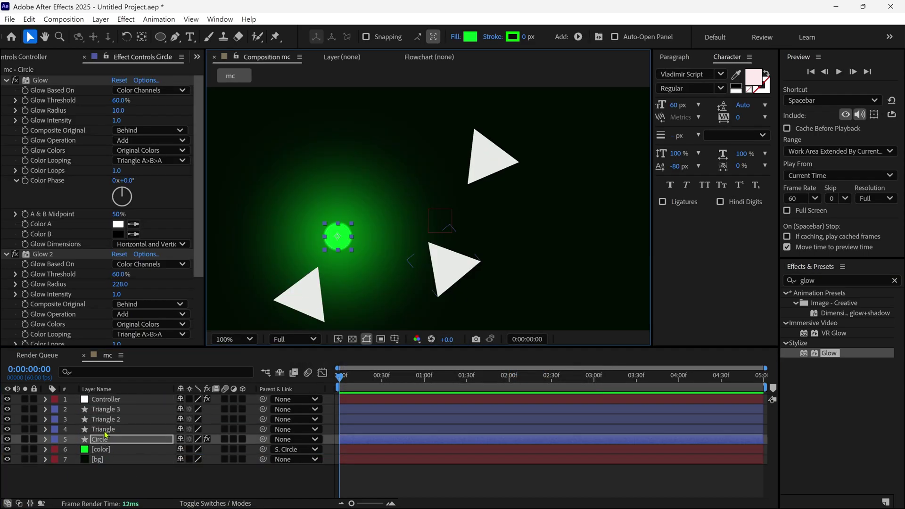
Set the three triangle layers' track matte to the color layer, then move the circle to test
left_click(106, 428)
left_click(109, 409, "shift")
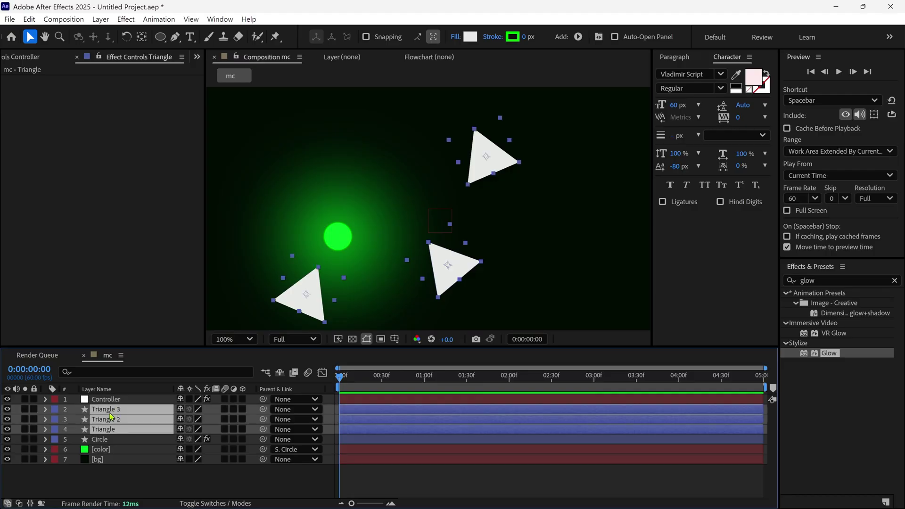
left_click(20, 503)
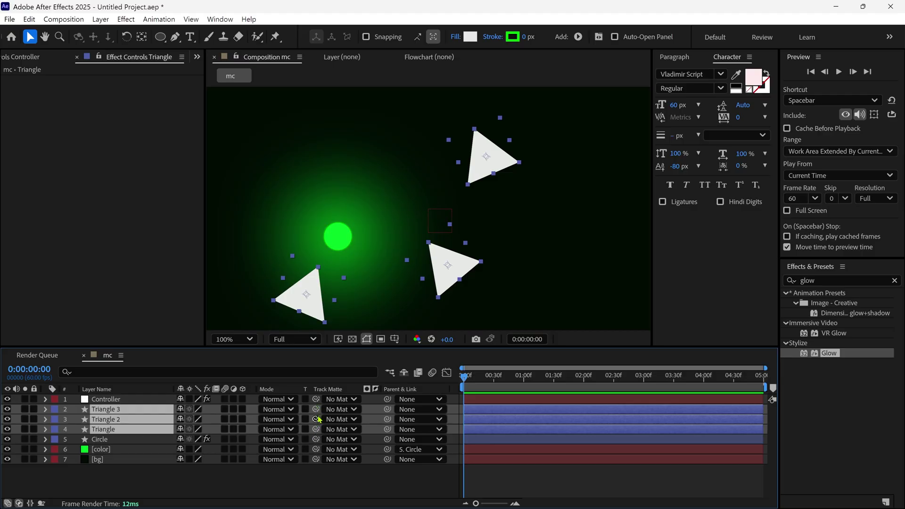
left_click_drag(318, 413, 121, 452)
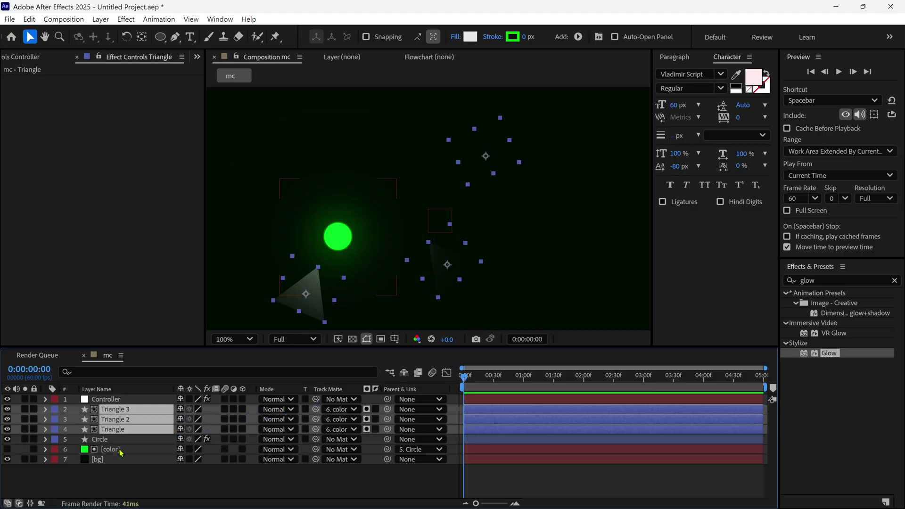
mouse_move(340, 238)
left_mouse_down()
mouse_move(351, 219)
mouse_move(431, 247)
mouse_move(321, 266)
mouse_move(327, 182)
mouse_move(433, 200)
mouse_move(347, 254)
left_mouse_up()
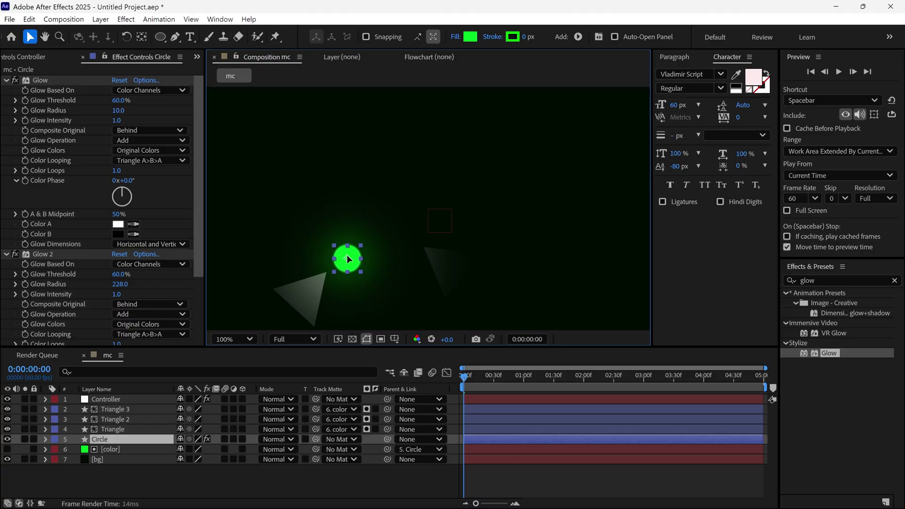
Fill the three triangles with the green sampled from the circle
left_click(113, 429)
left_click(123, 410, "shift")
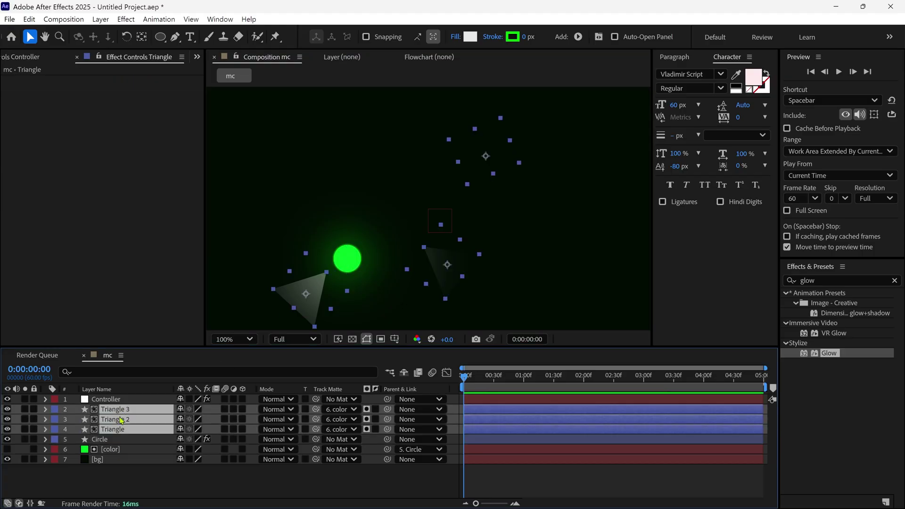
left_click(470, 37)
left_click_drag(489, 177, 687, 157)
left_click(753, 237)
left_click(355, 253)
key("Return")
left_click_drag(351, 250, 325, 190)
Duplicate the color layer and move the circle to preview the stronger glow
left_click(107, 452)
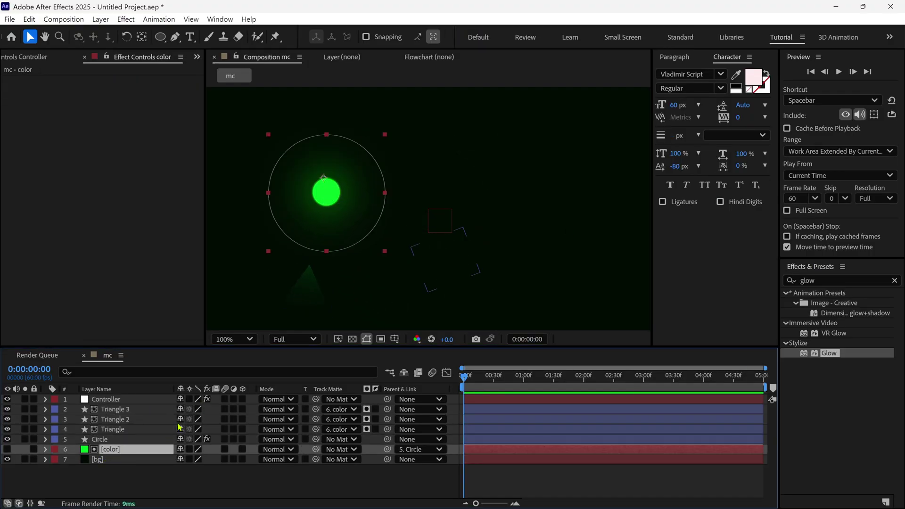
key("ctrl+d")
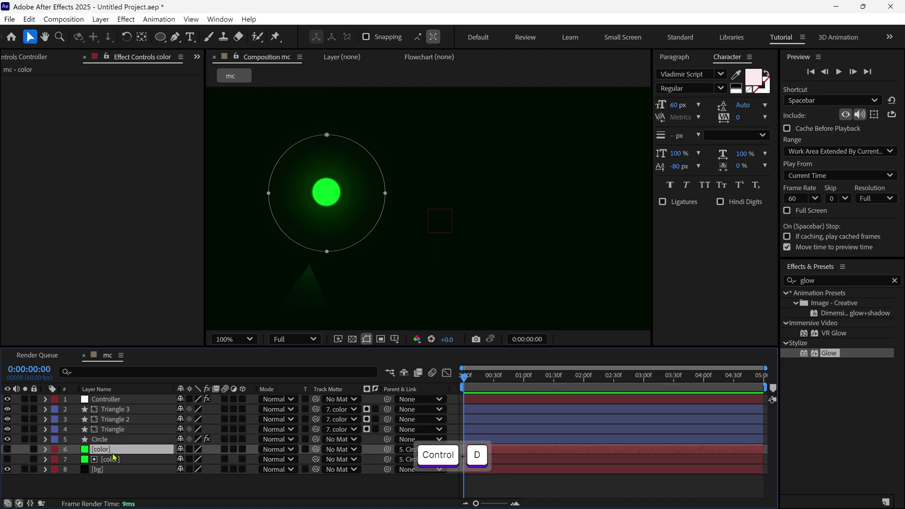
left_click(326, 192)
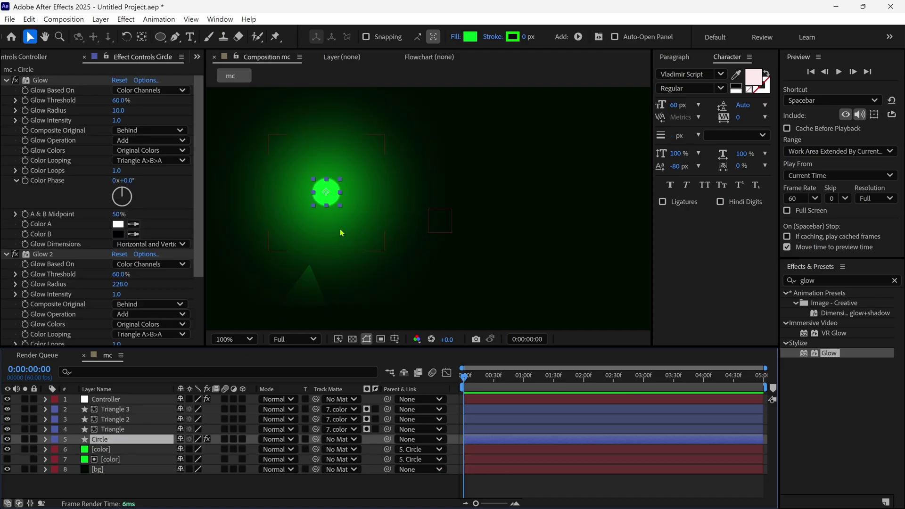
left_click_drag(326, 193, 349, 227)
Create a new solid named 'grid' and apply the Grid effect to it
right_click(147, 478)
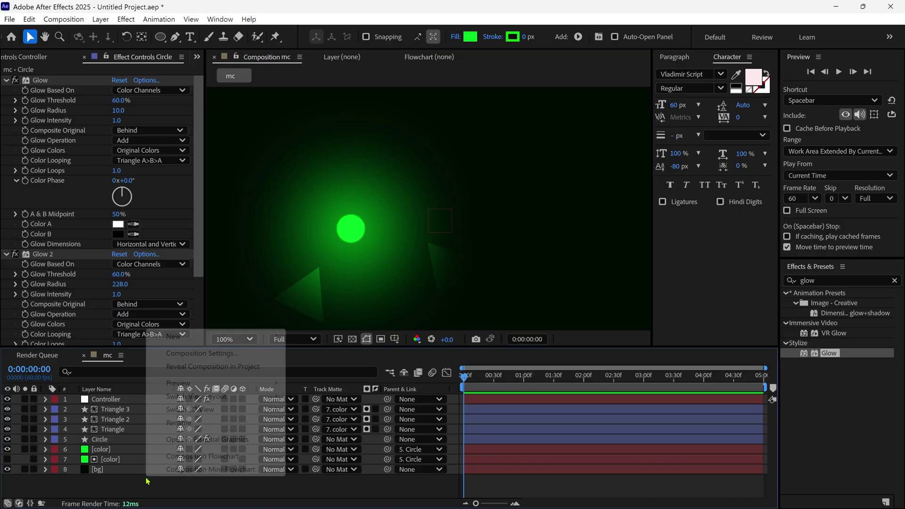
mouse_move(188, 336)
left_click(315, 367)
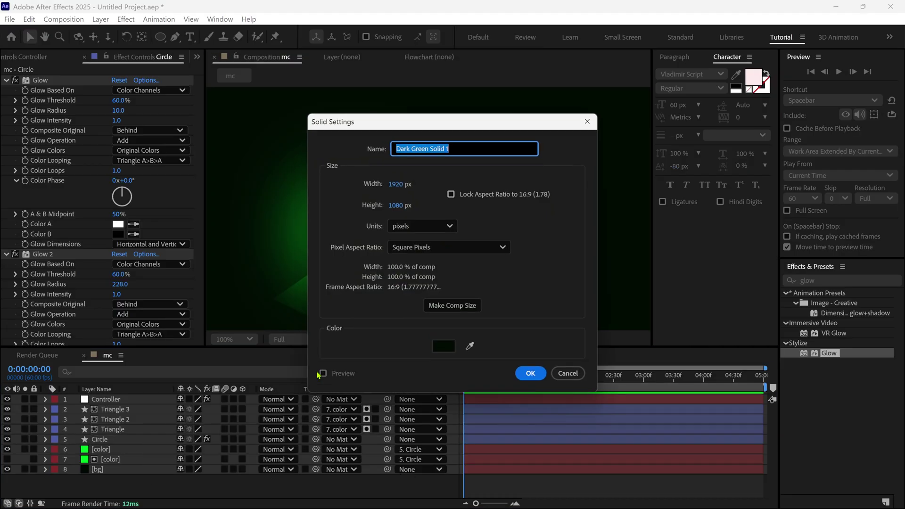
type("grid")
left_click(530, 372)
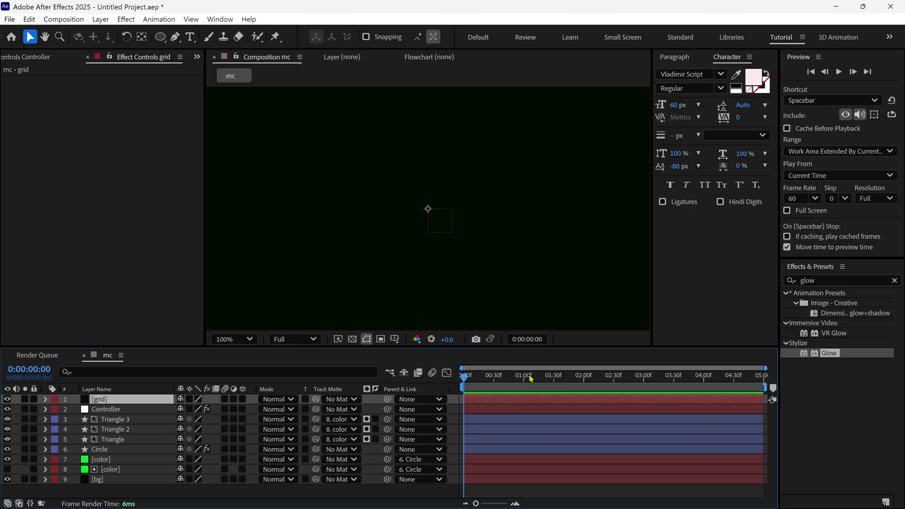
left_click(829, 281)
type("grid")
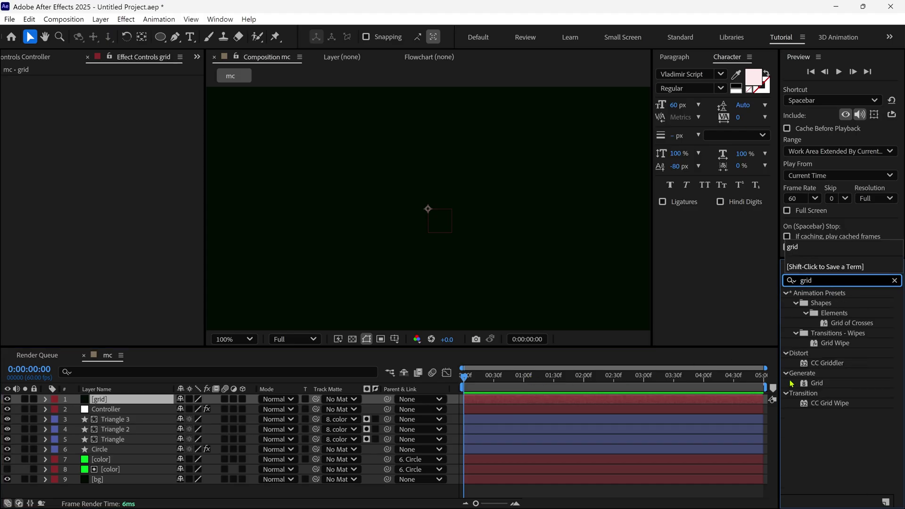
left_click(812, 386)
left_click_drag(810, 383, 155, 399)
Make the grid lines grey 6A6A6A, matte it to [color], and enlarge the cells
left_click(118, 171)
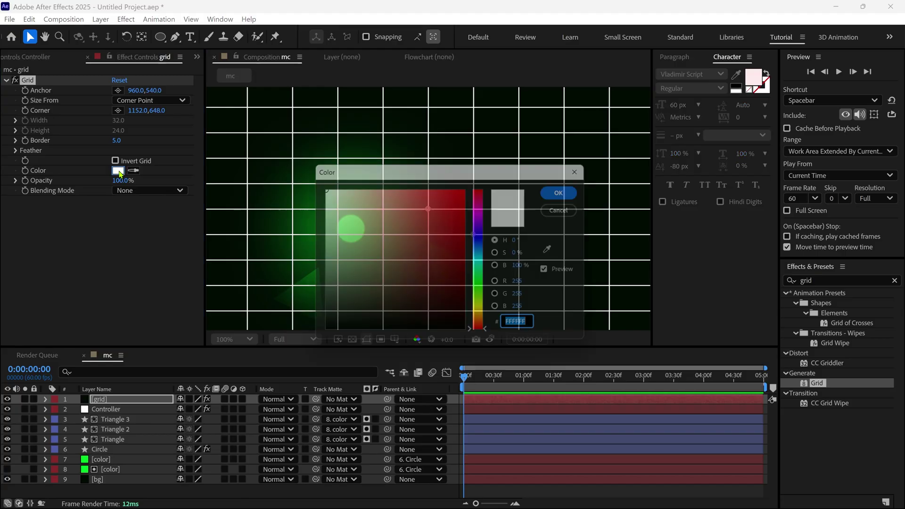
mouse_move(347, 170)
left_mouse_down()
mouse_move(547, 169)
mouse_move(479, 296)
mouse_move(473, 273)
left_mouse_up()
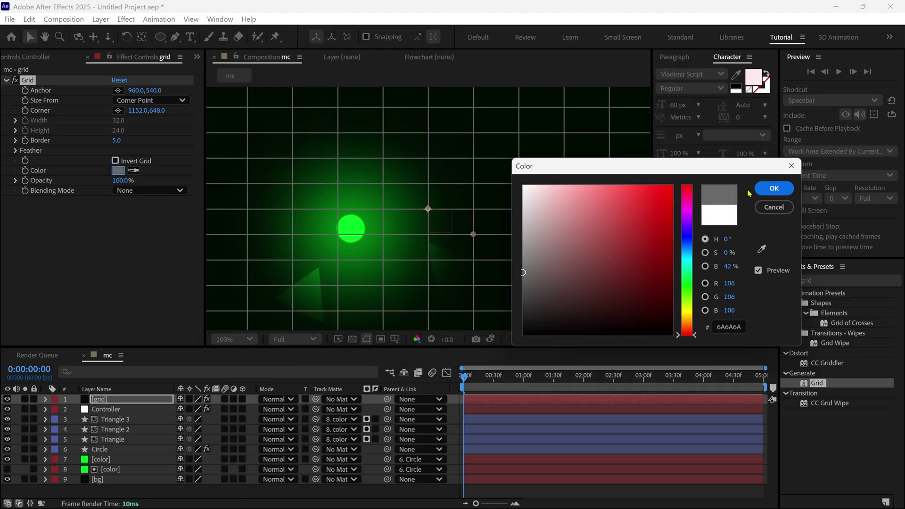
left_click(769, 189)
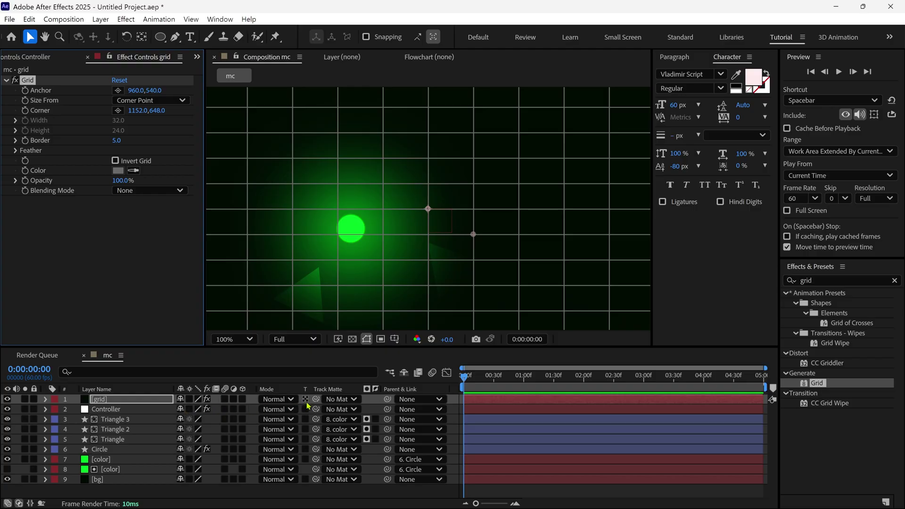
left_click_drag(317, 400, 115, 473)
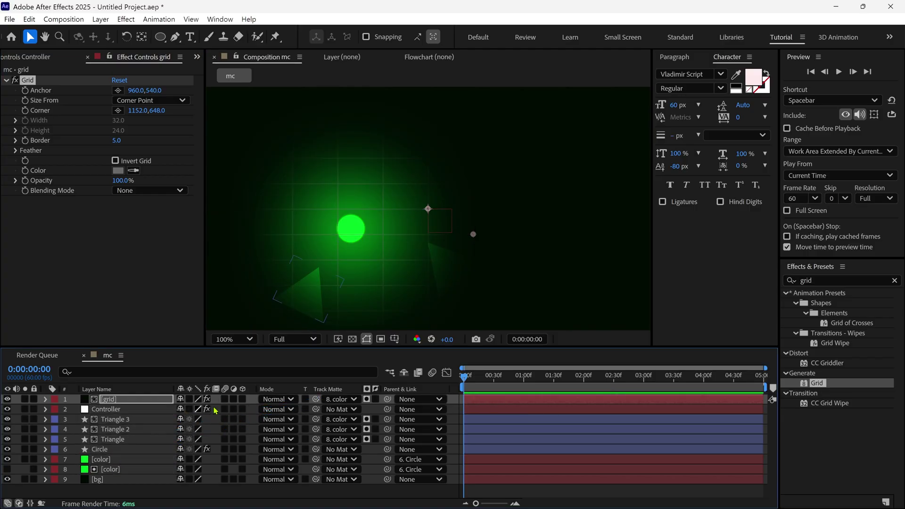
left_click_drag(474, 236, 497, 292)
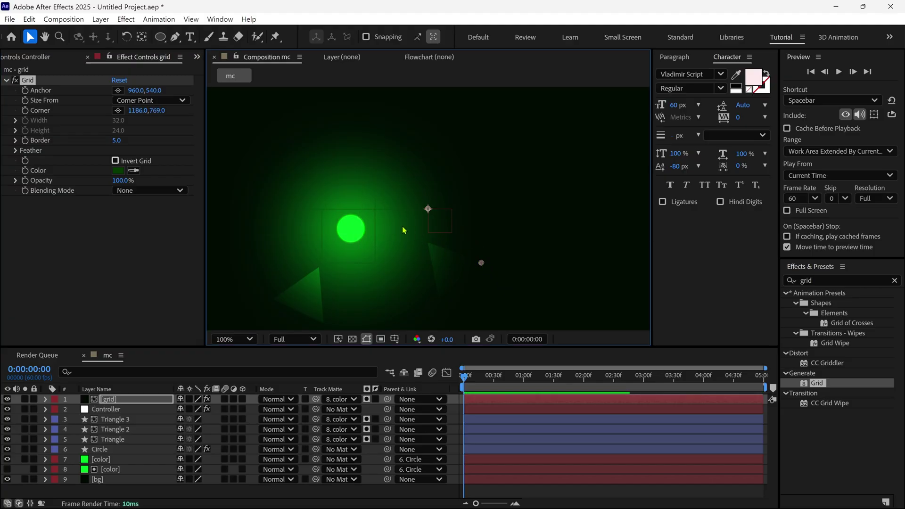
Add a new adjustment layer at the top of the stack
scroll(404, 228, "down", 2)
left_click(61, 490)
right_click(149, 495)
mouse_move(179, 352)
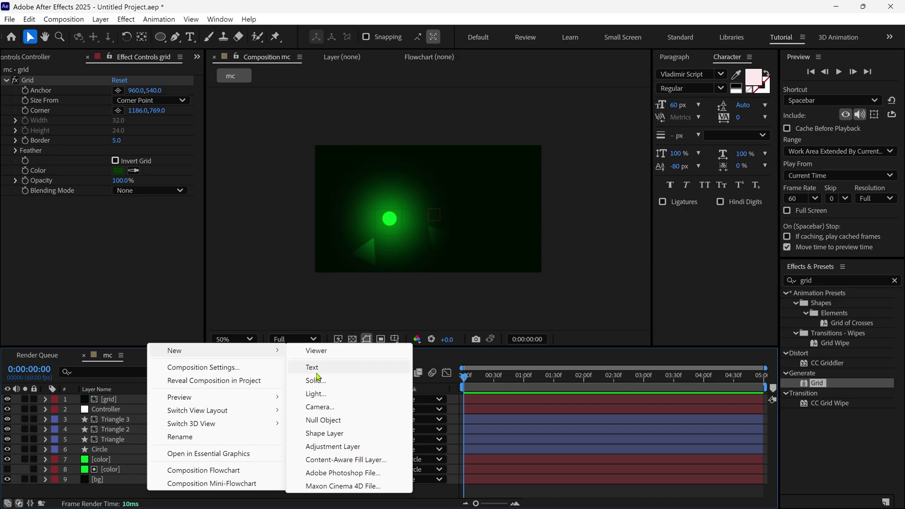
left_click(332, 447)
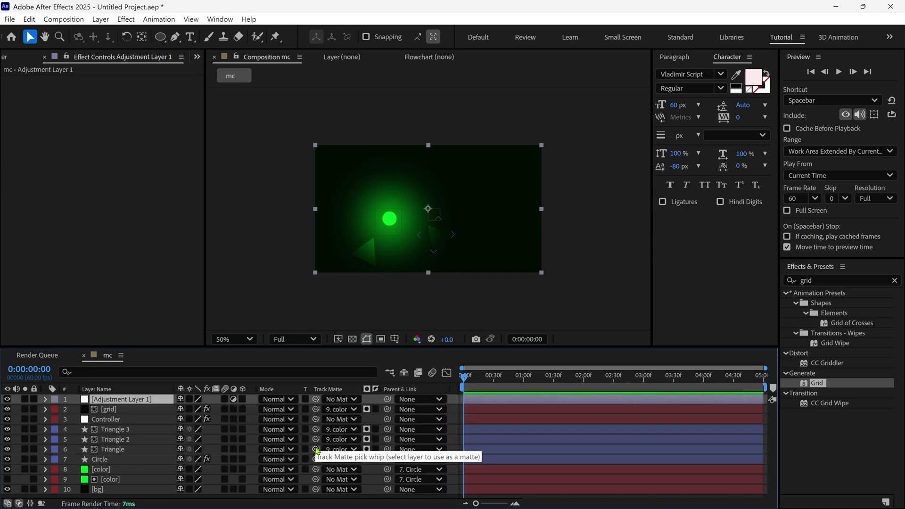
Apply the Noise effect to the adjustment layer with Amount of Noise at 12.4%
key("shift+slash")
left_click(806, 281)
type("noise")
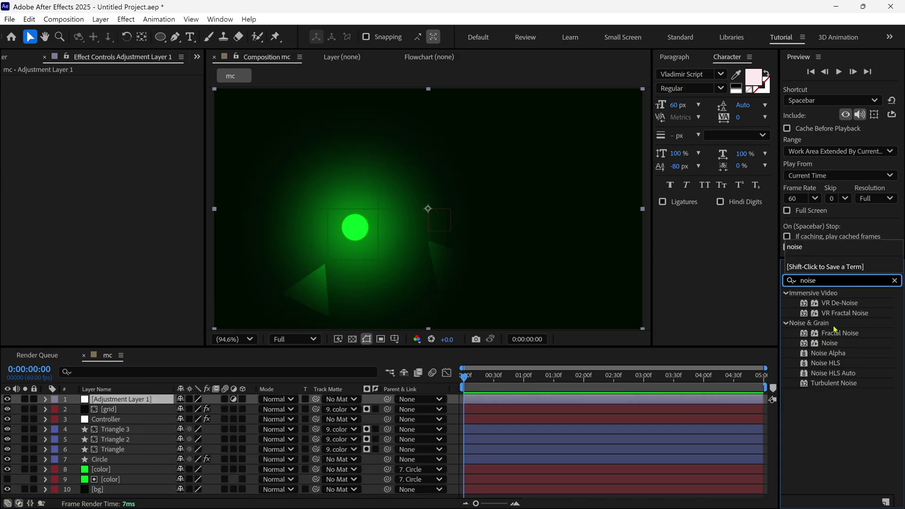
left_click_drag(830, 343, 257, 400)
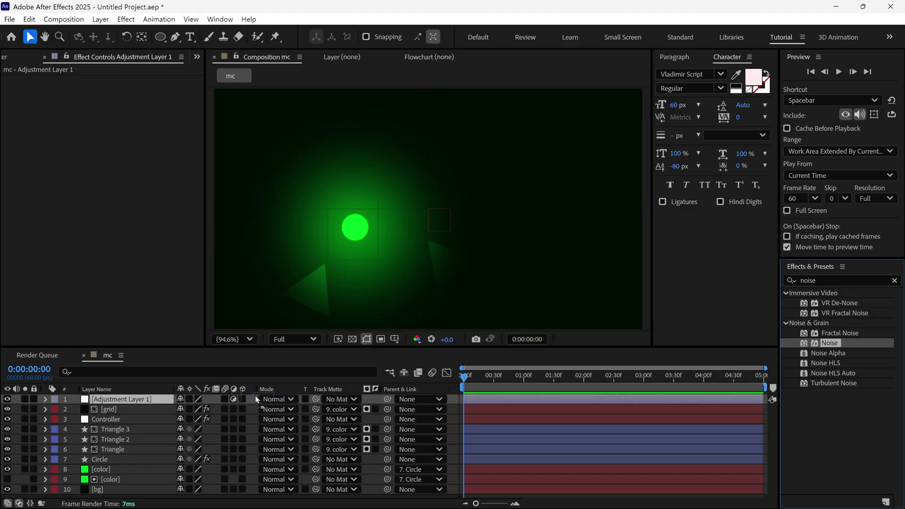
left_click_drag(181, 406, 181, 400)
scroll(383, 215, "up", 3)
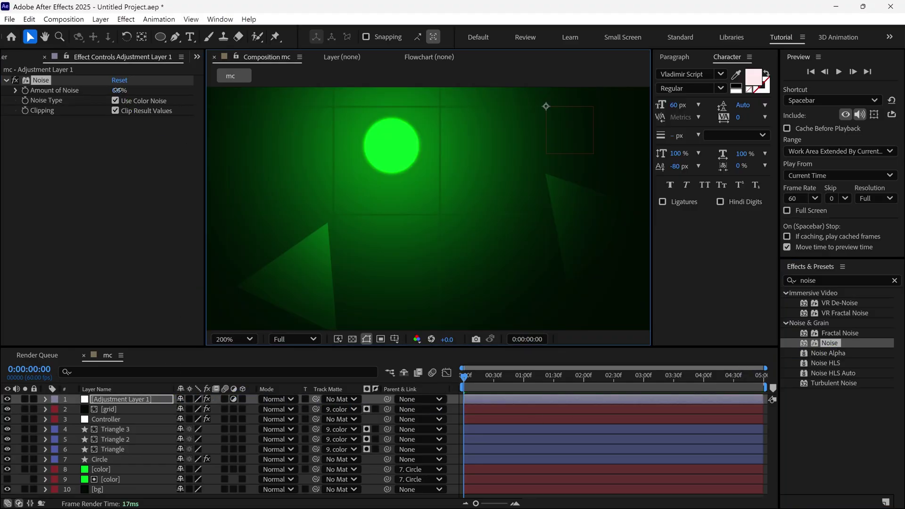
left_click_drag(118, 90, 207, 100)
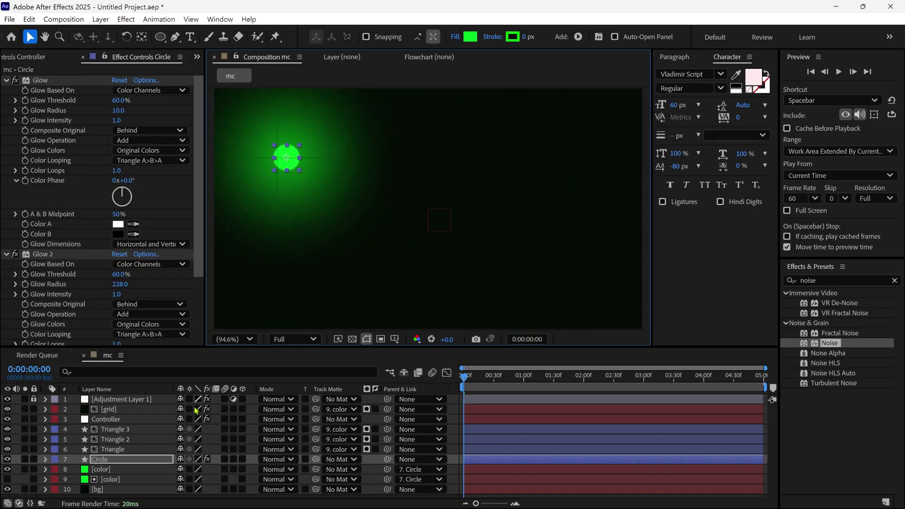
Keyframe the circle's Position at 1:38, 2:56, 4:04 and the end, returning to its start
key("p")
left_click(76, 469)
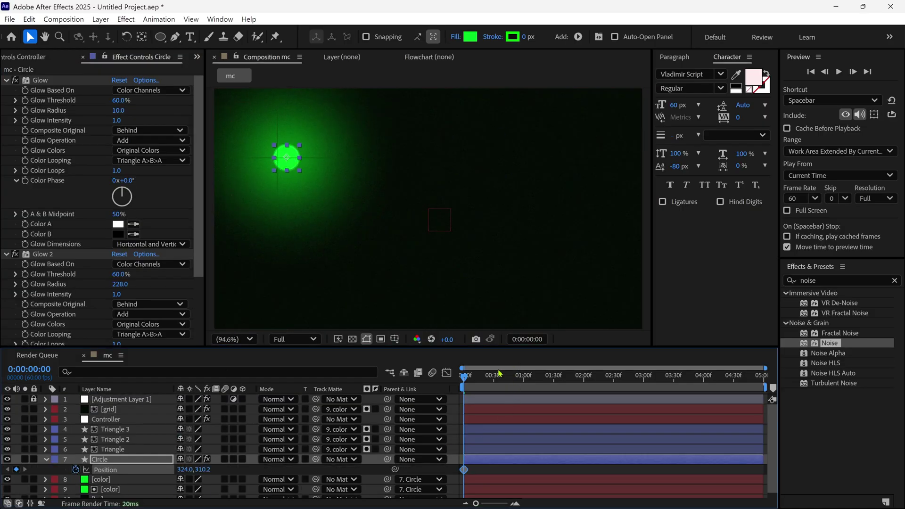
left_click_drag(500, 374, 561, 374)
left_click_drag(293, 172, 437, 168)
left_click_drag(562, 375, 639, 376)
left_click_drag(434, 168, 422, 237)
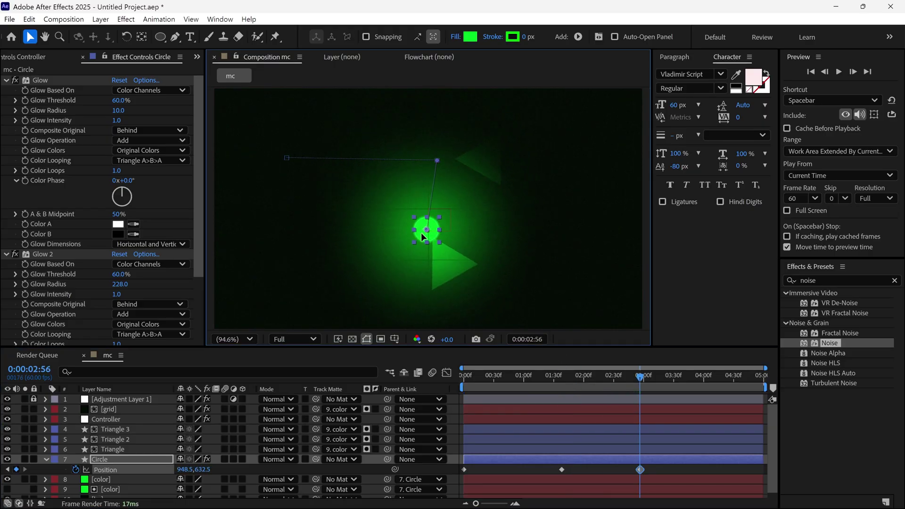
left_click_drag(640, 376, 708, 376)
left_click_drag(423, 237, 341, 253)
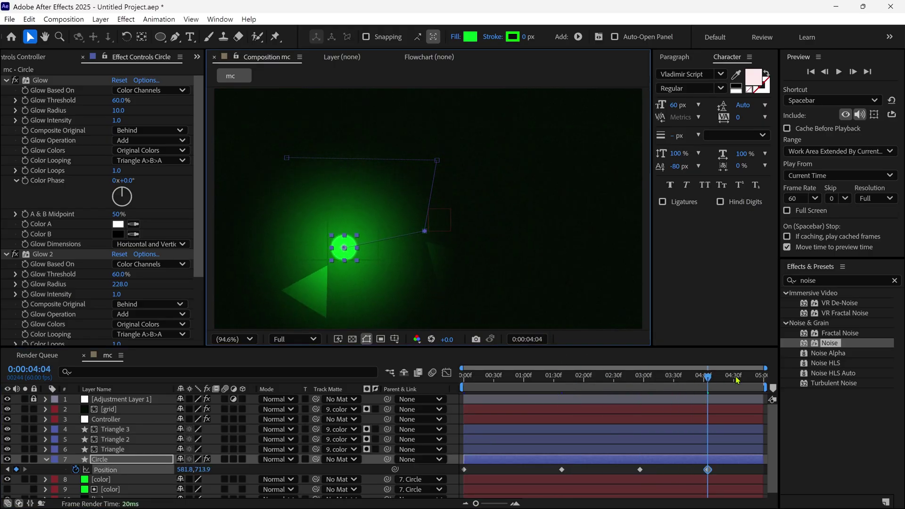
left_click_drag(738, 377, 764, 375)
left_click_drag(330, 236, 274, 147)
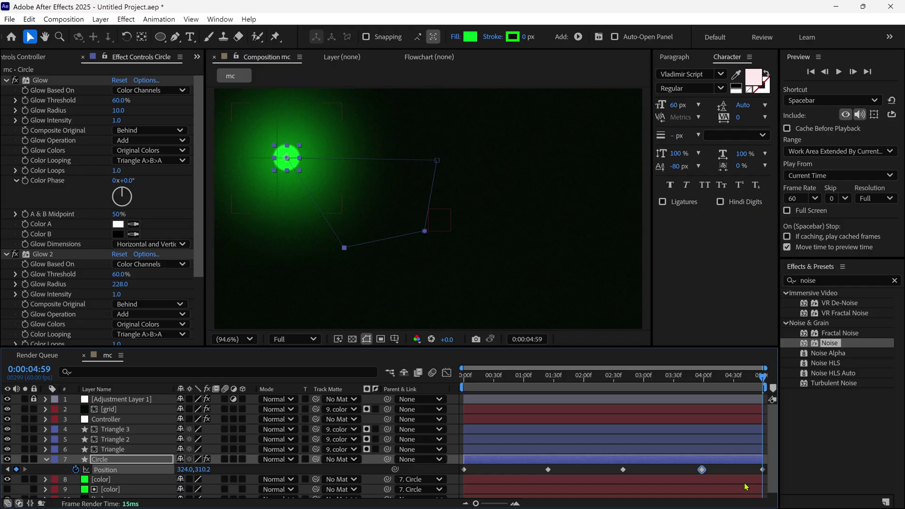
Smooth the motion path corners into curves, set the middle keyframes to rove across time, and preview
left_click_drag(773, 466, 448, 482)
key("g")
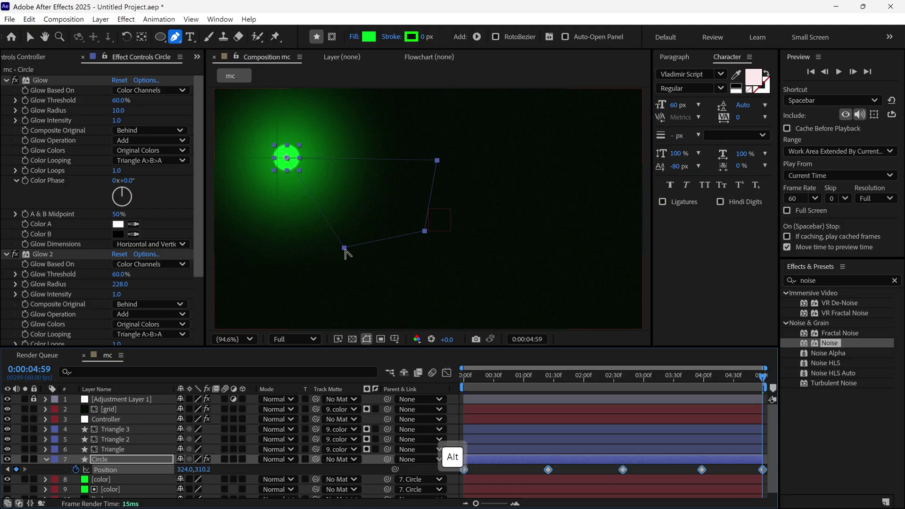
left_click(344, 248, "alt")
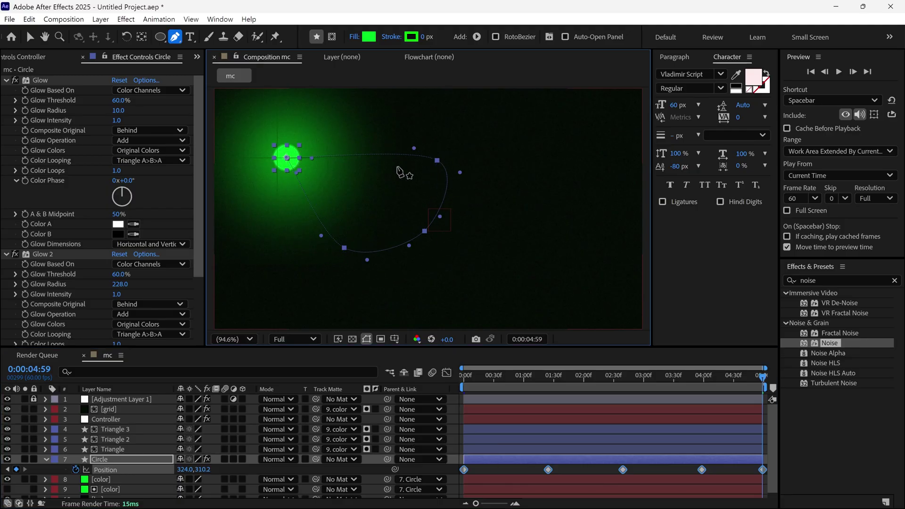
key("v")
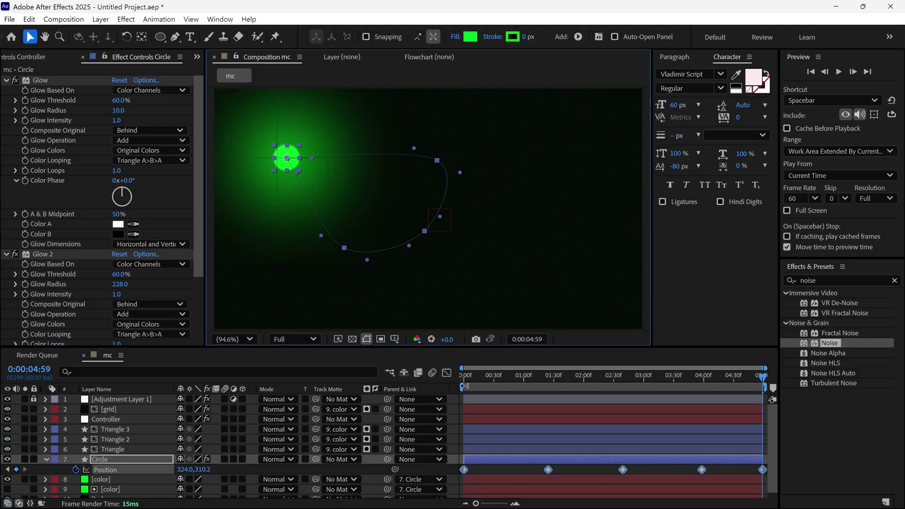
right_click(465, 470)
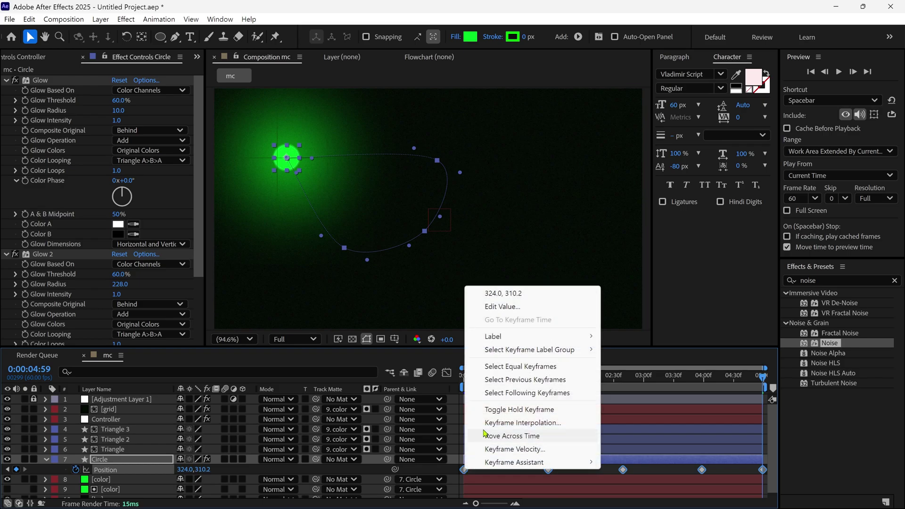
left_click(511, 436)
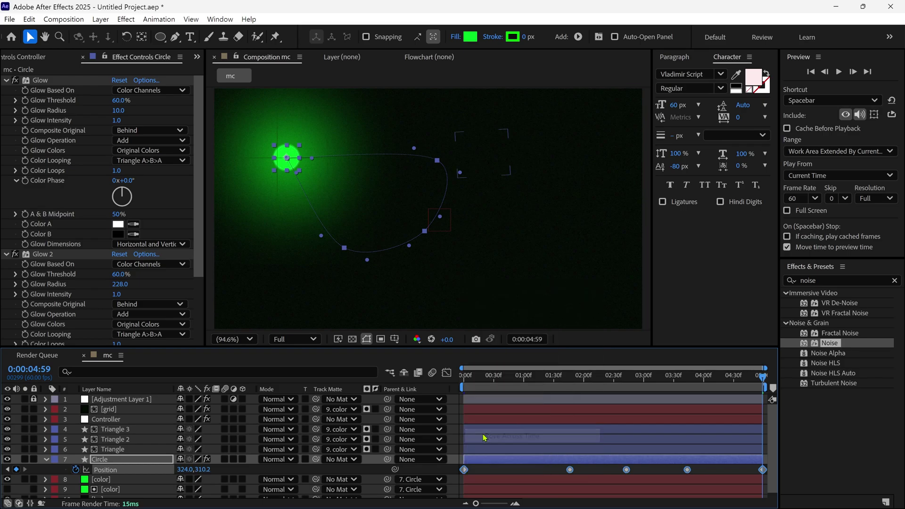
key("space")
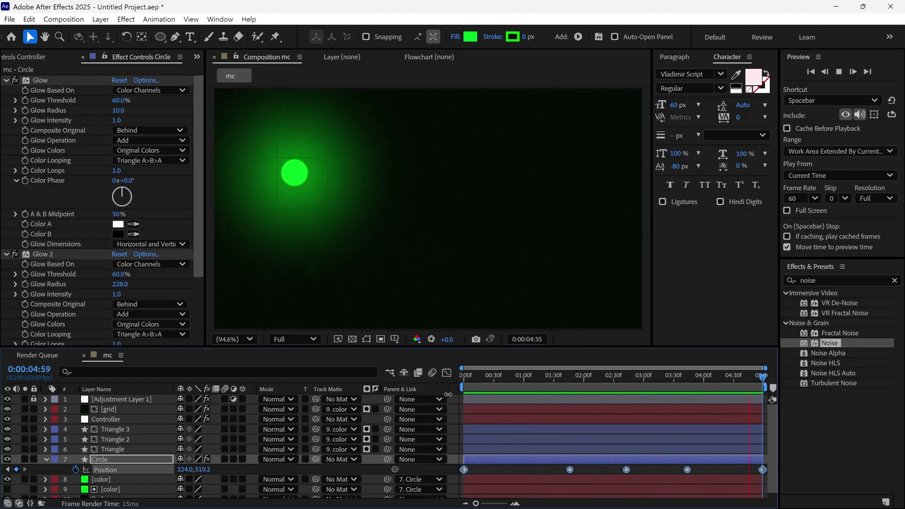
Drag the [grid] layer down to sit just above bg, then select Circle and preview
left_click(107, 410)
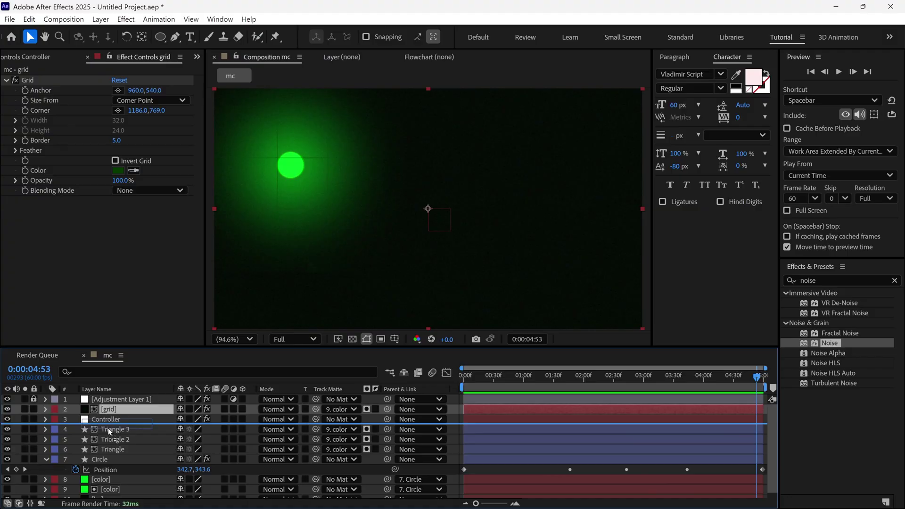
scroll(114, 496, "down", 1)
left_click_drag(114, 493, 113, 493)
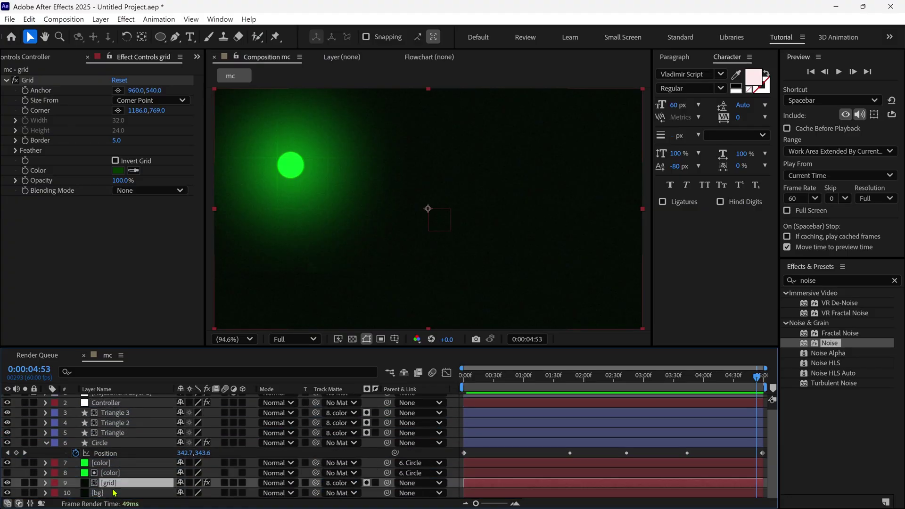
key("space")
left_click(311, 163)
key("s")
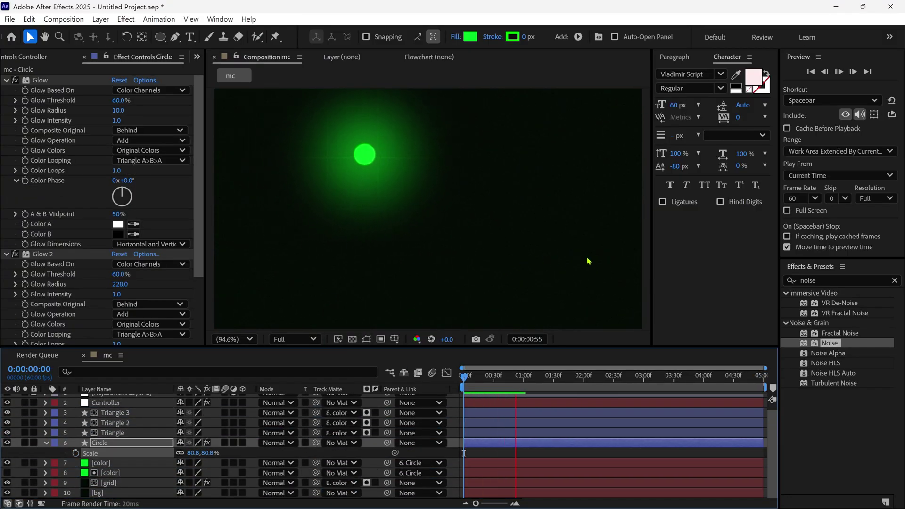